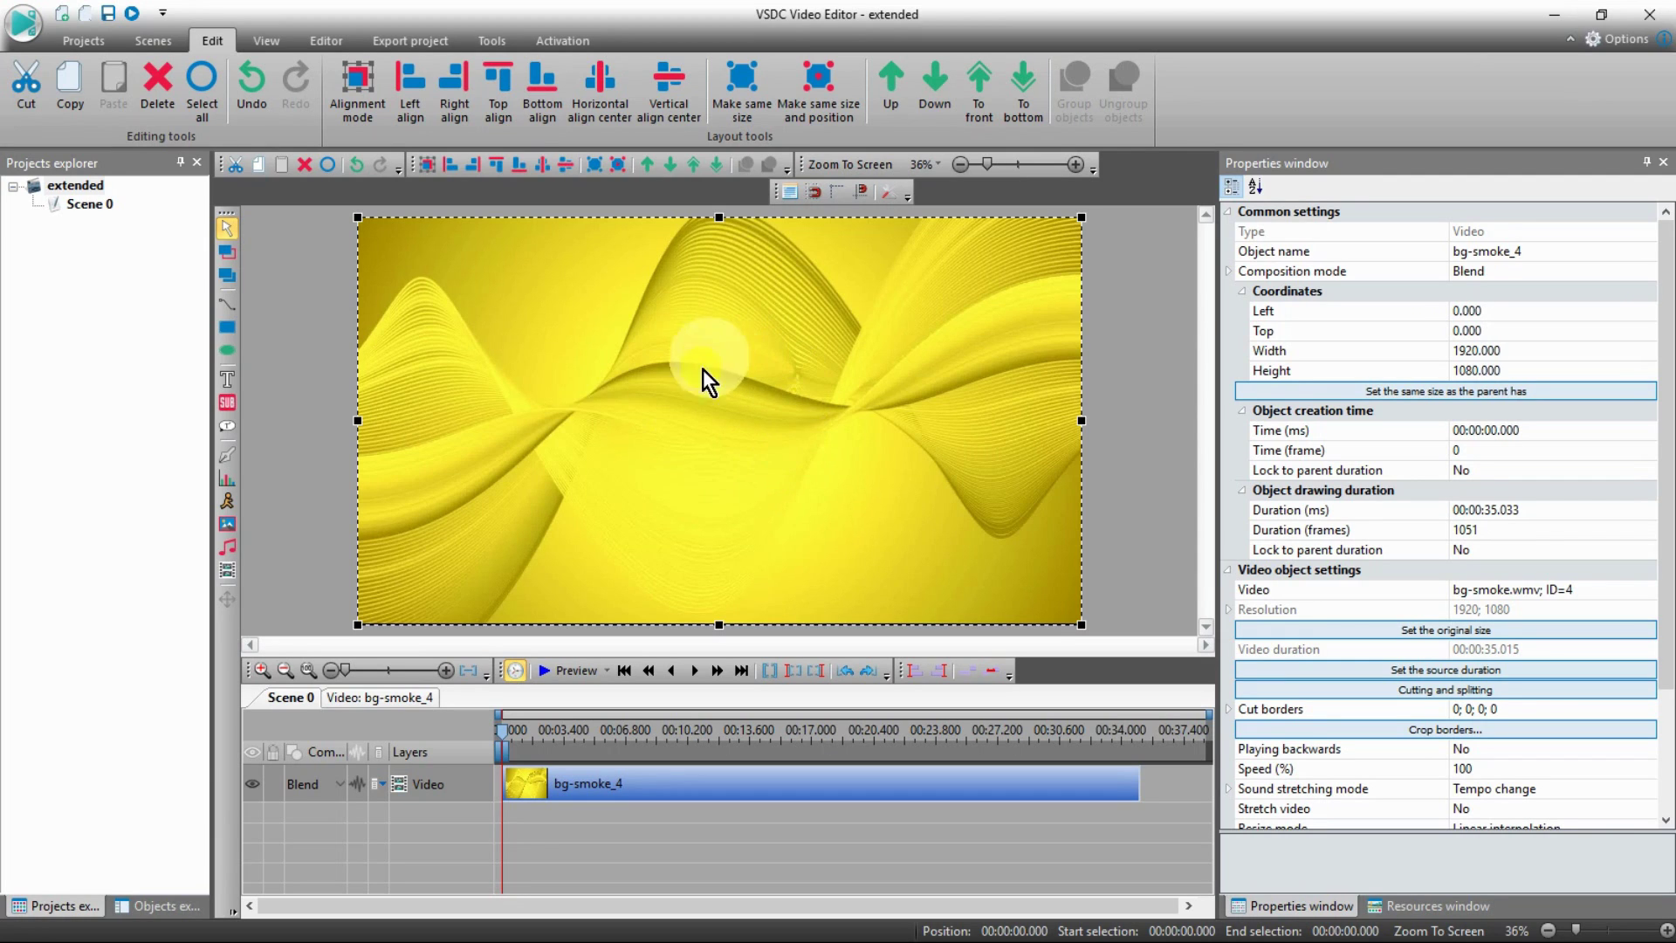
Add a text box across the scene's left-middle reading 'DROP SHADOW' and select its text
left_click(227, 377)
left_click(291, 380)
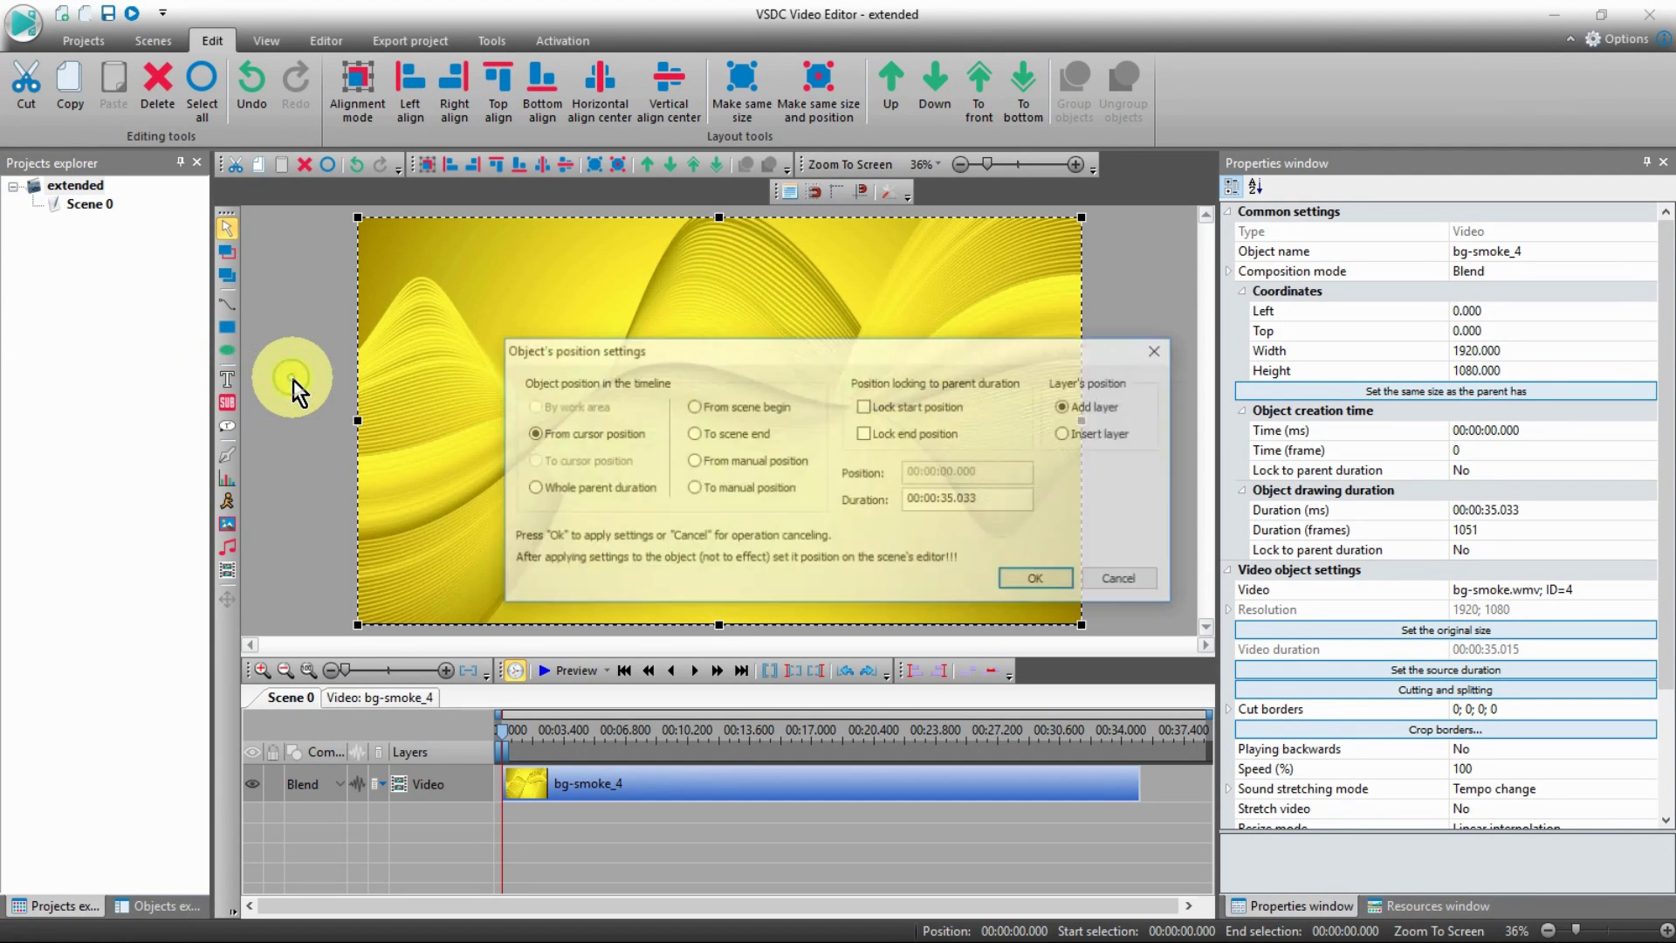
left_click(1039, 578)
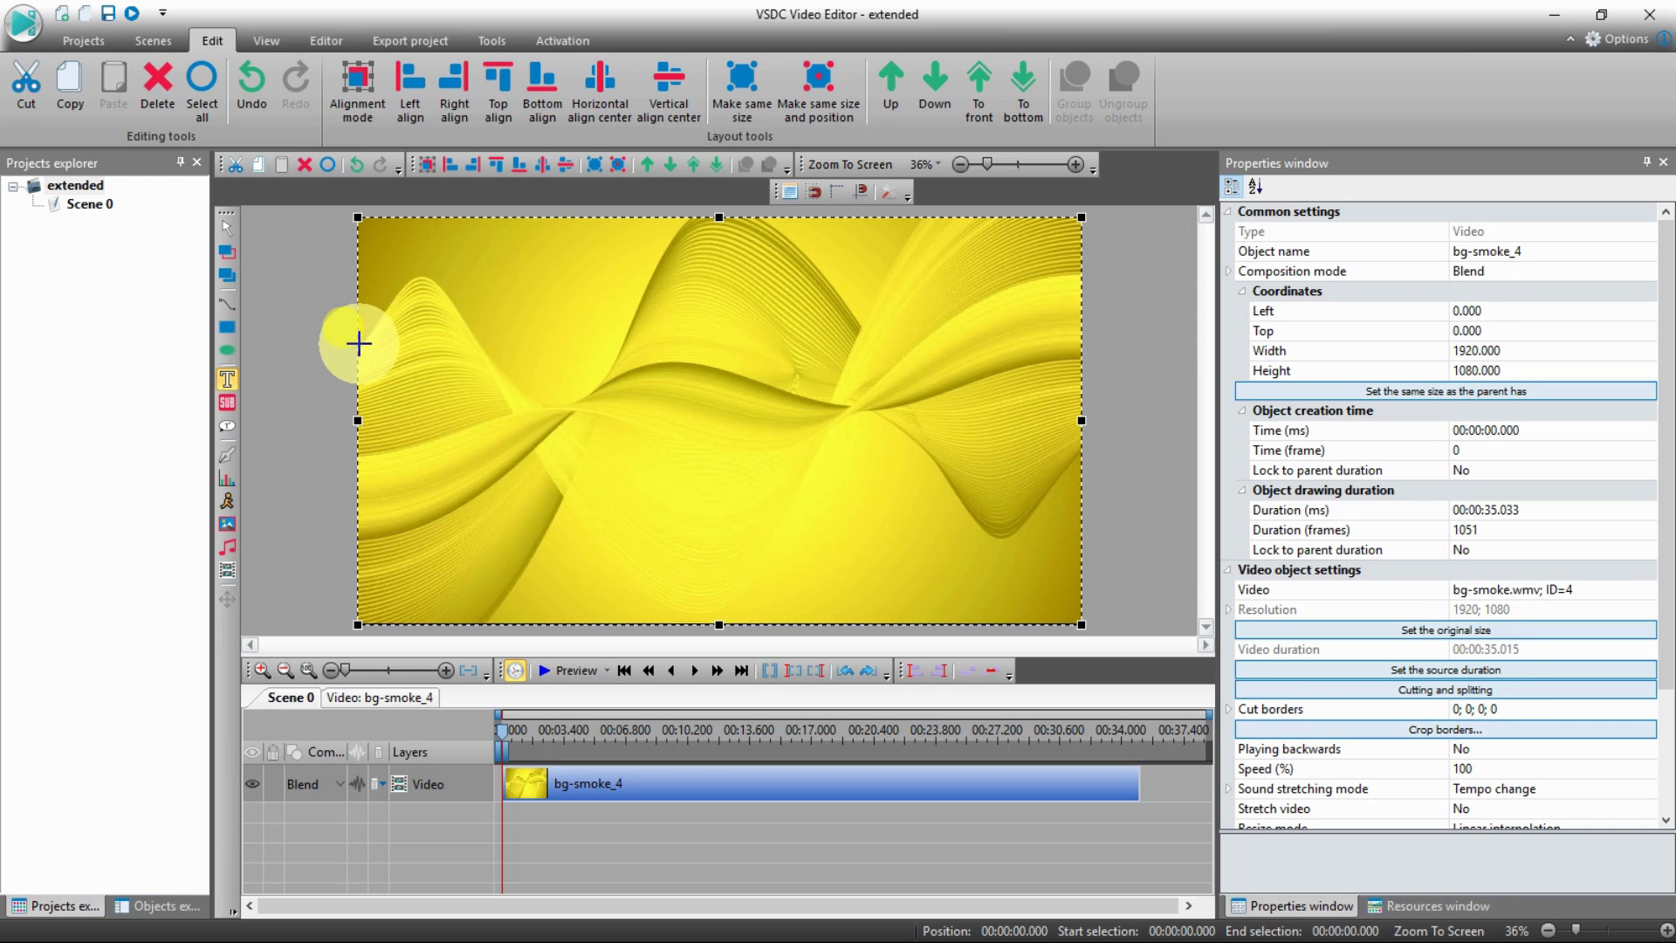
left_click_drag(357, 340, 1078, 446)
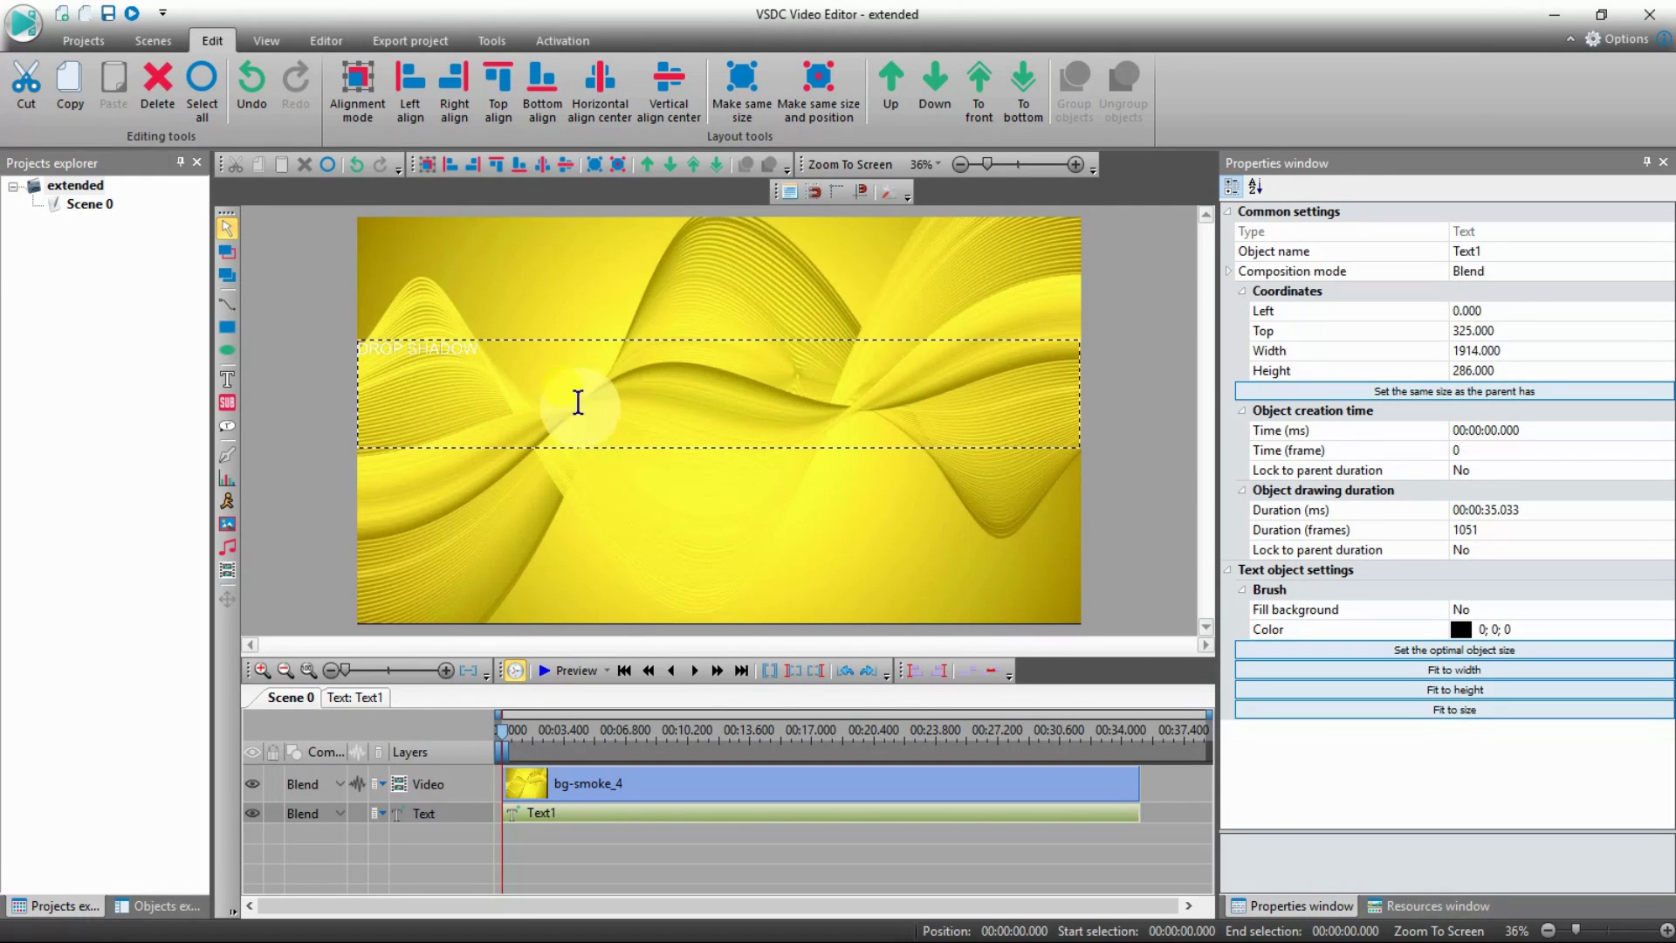
left_click_drag(485, 348, 337, 339)
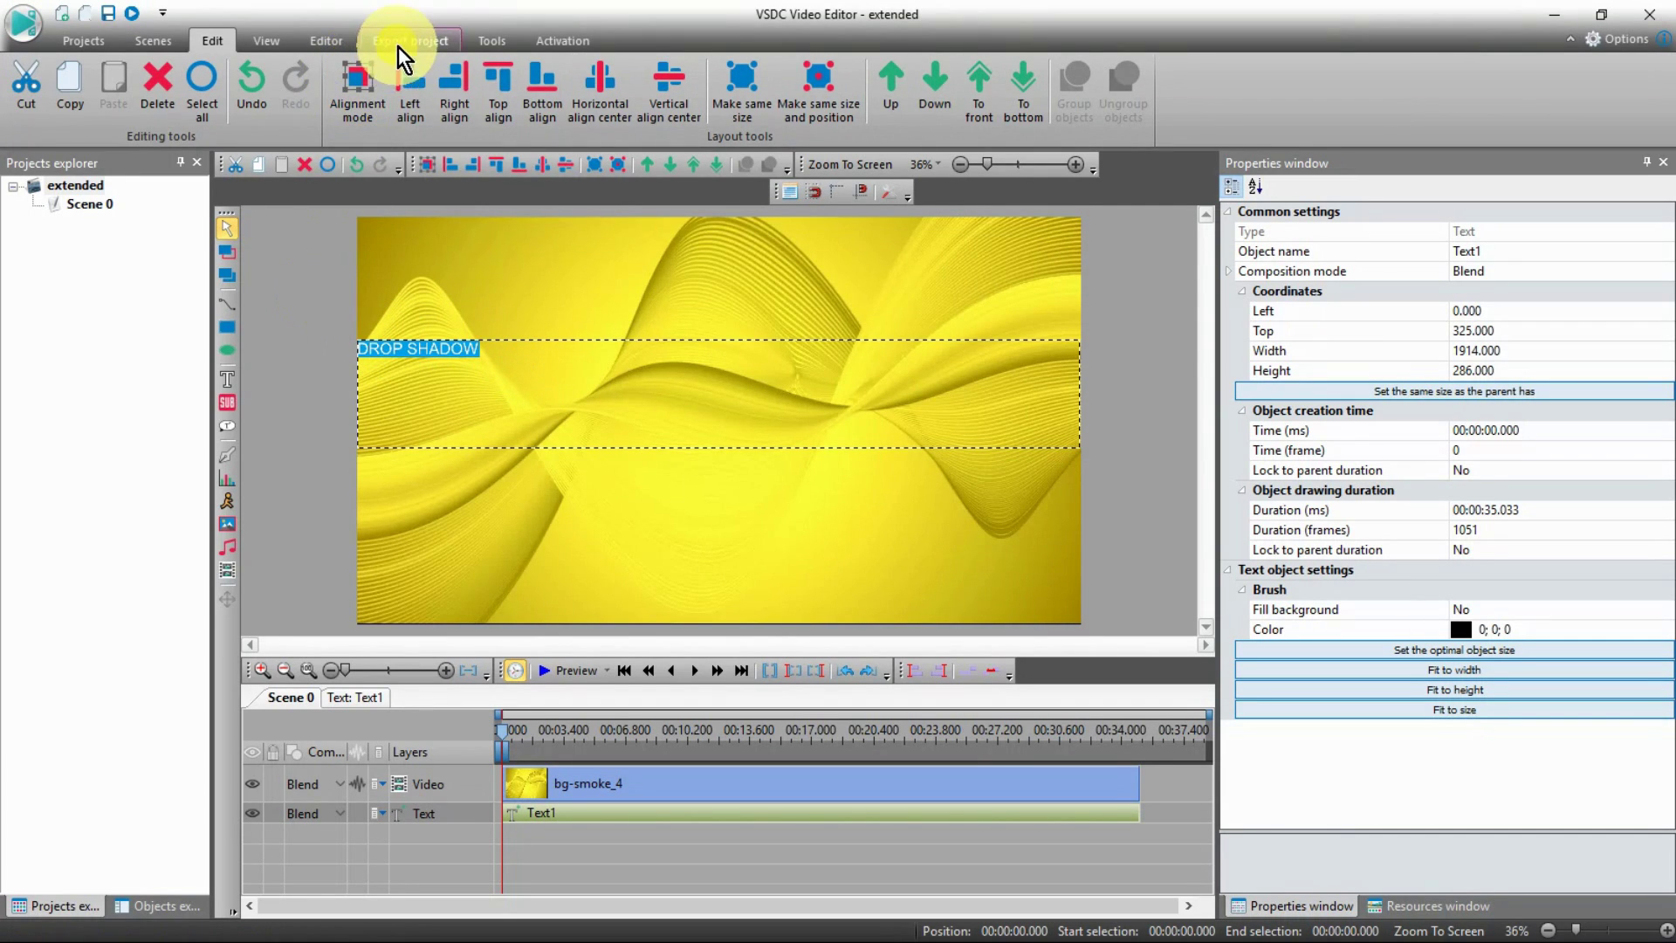
Make the text fill yellow with a black contour 7 px thick
left_click(314, 35)
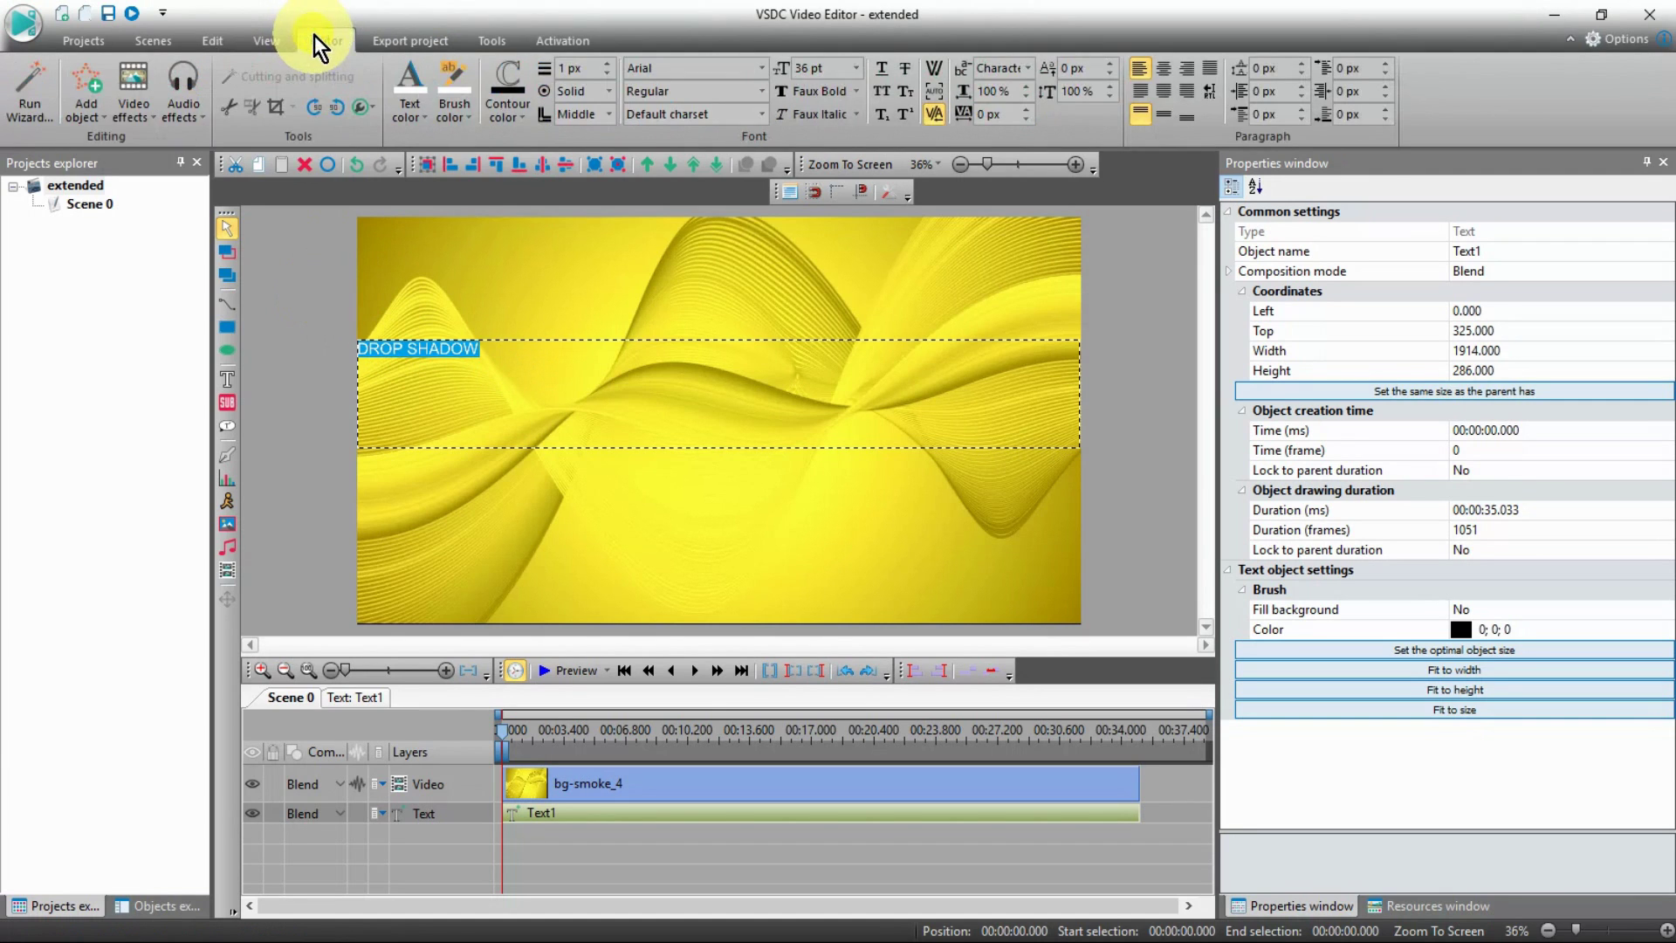
left_click(426, 117)
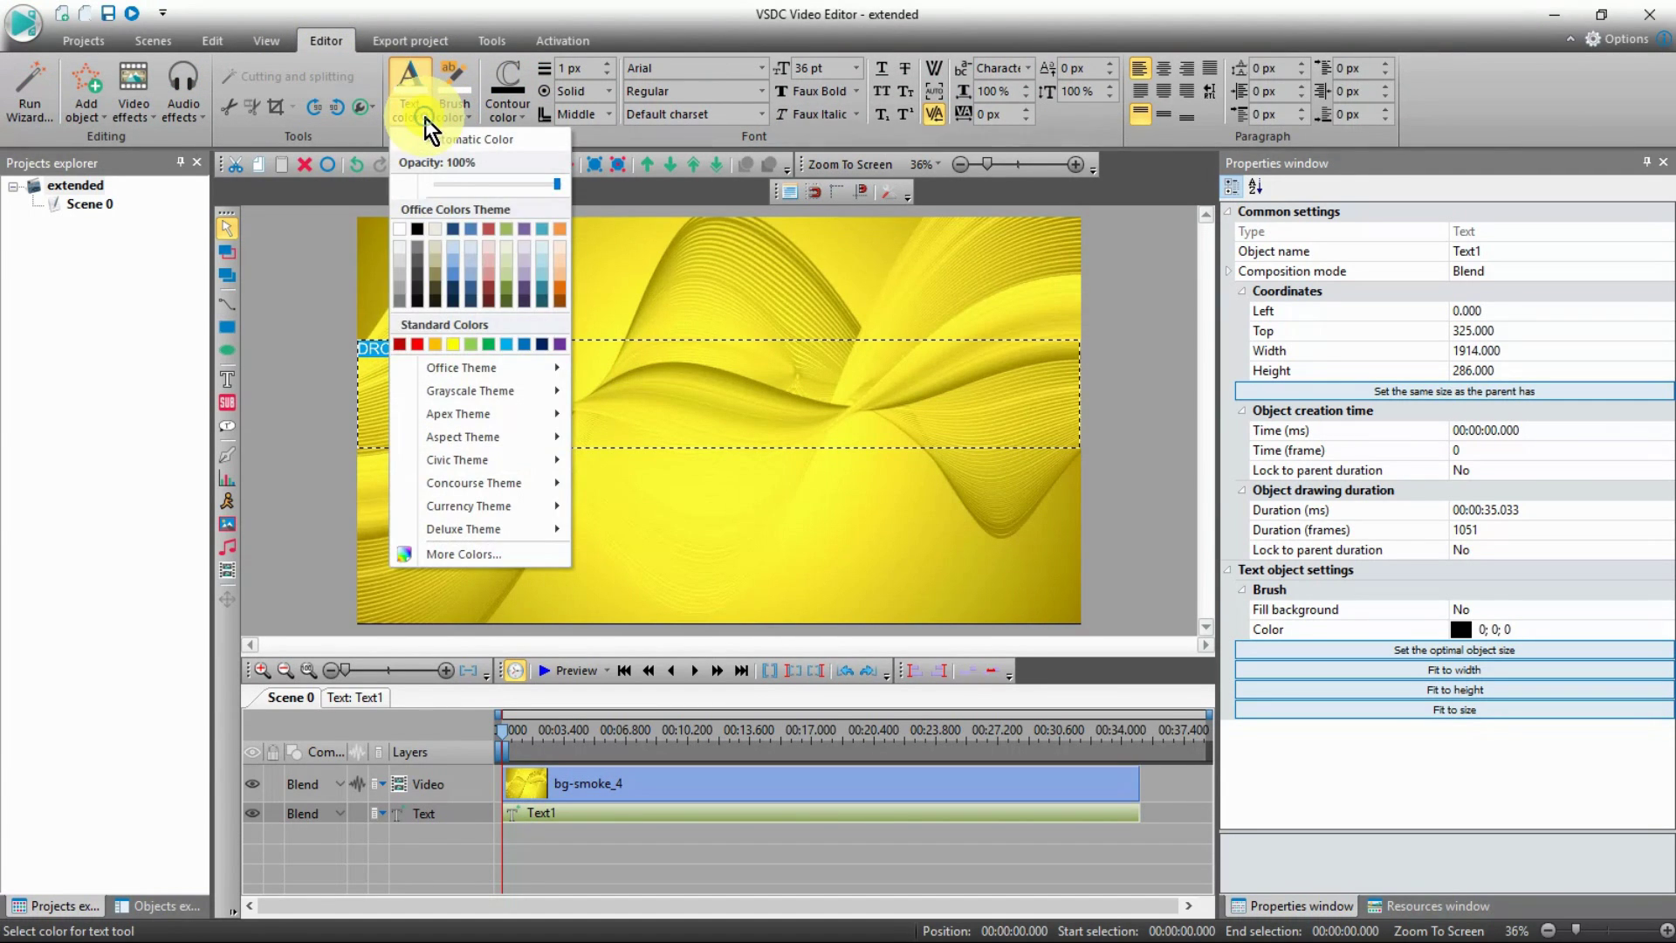
left_click(453, 344)
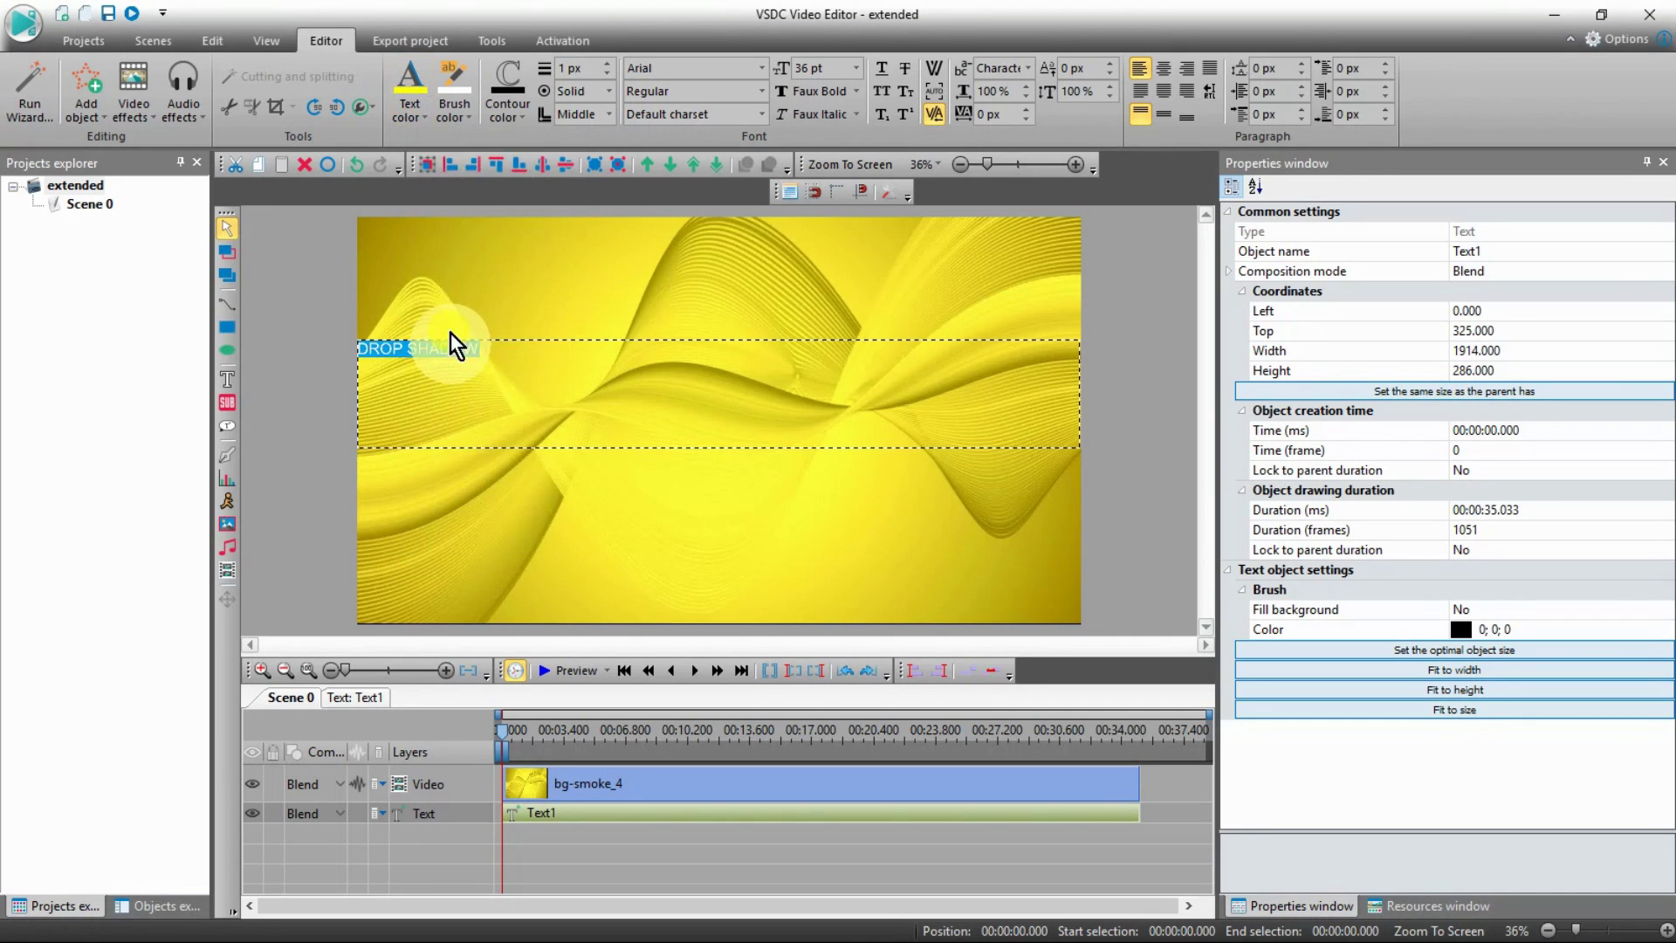
left_click(527, 114)
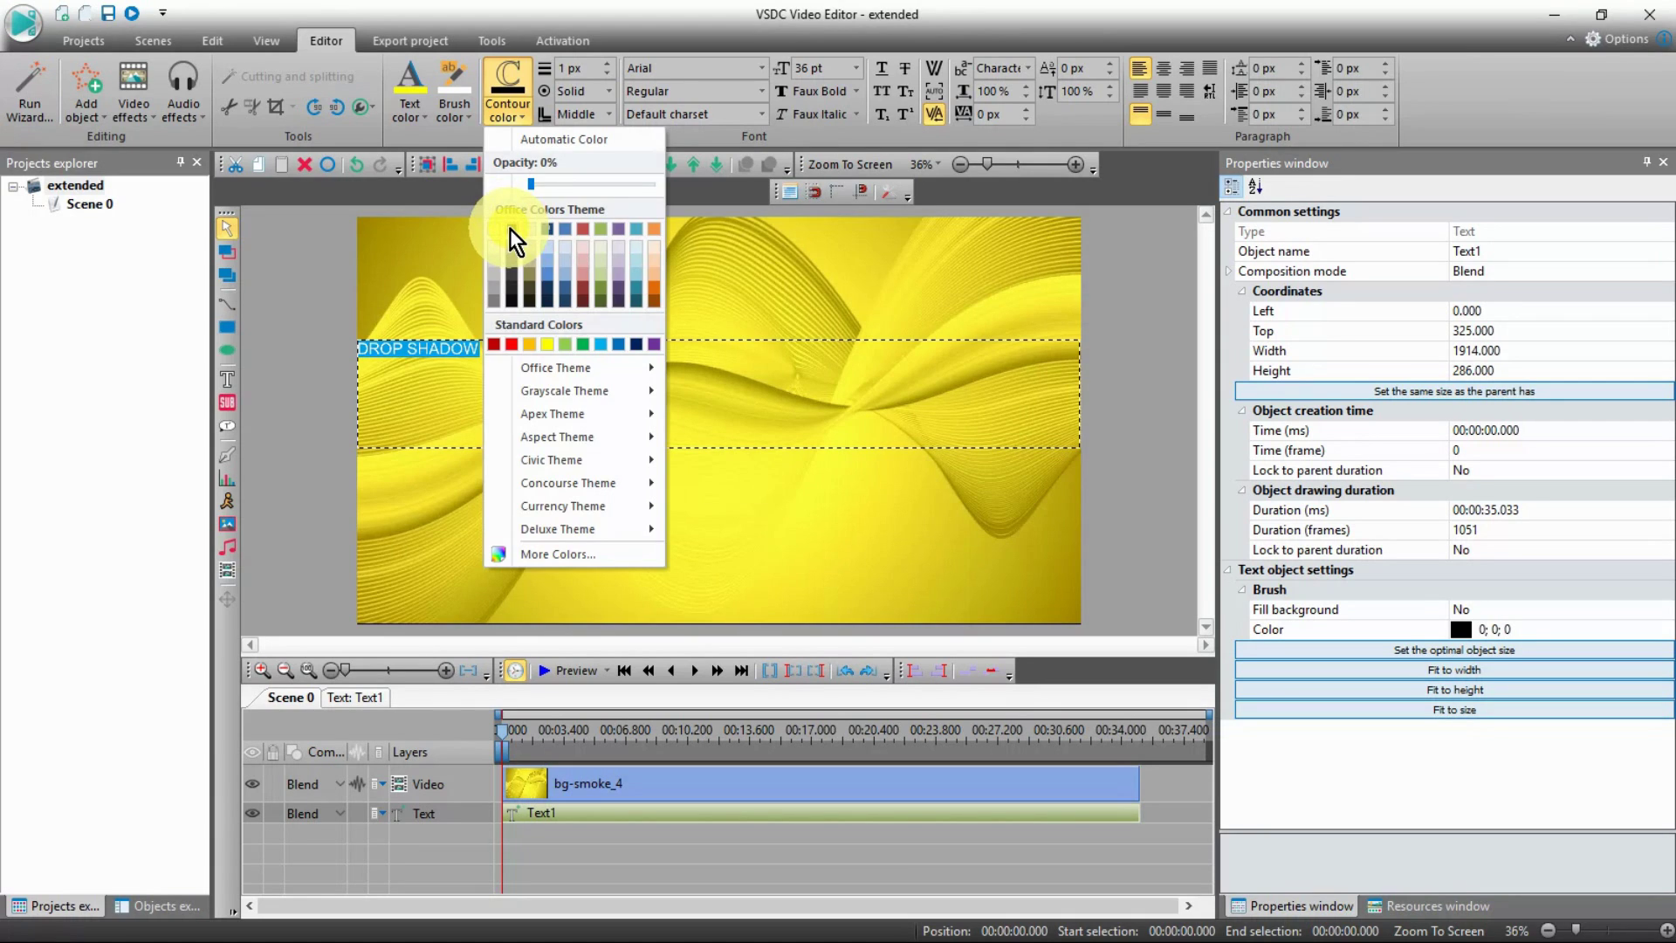
left_click(510, 228)
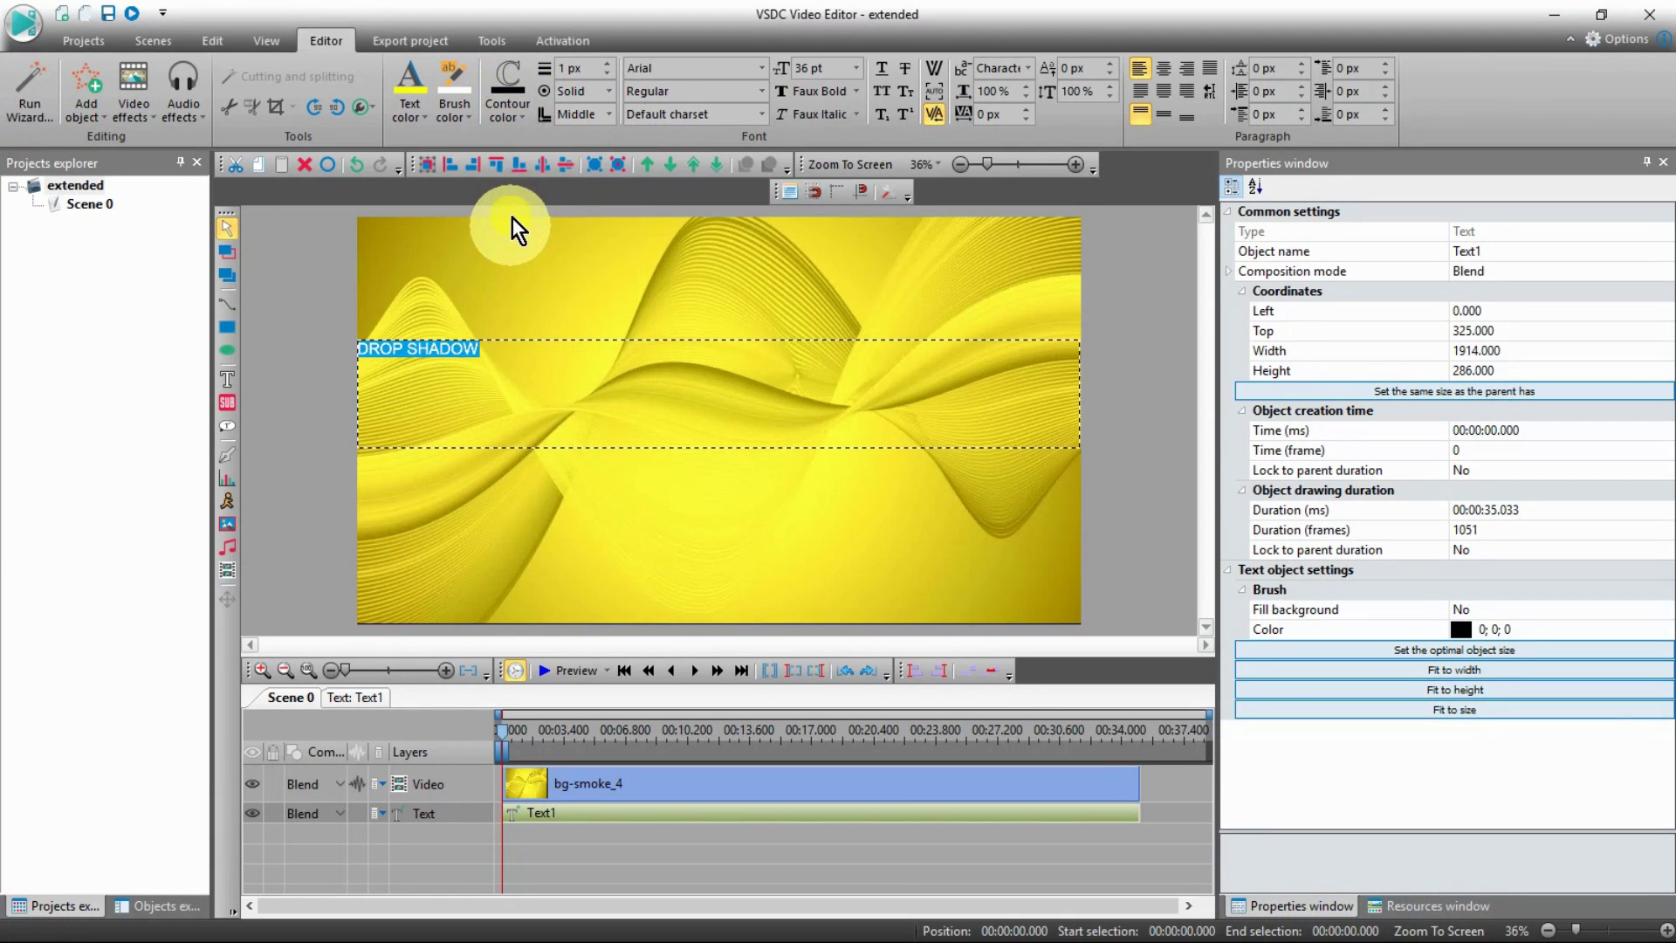
left_click(607, 64)
left_click(608, 64)
left_click(607, 64)
left_click(608, 65)
left_click(607, 64)
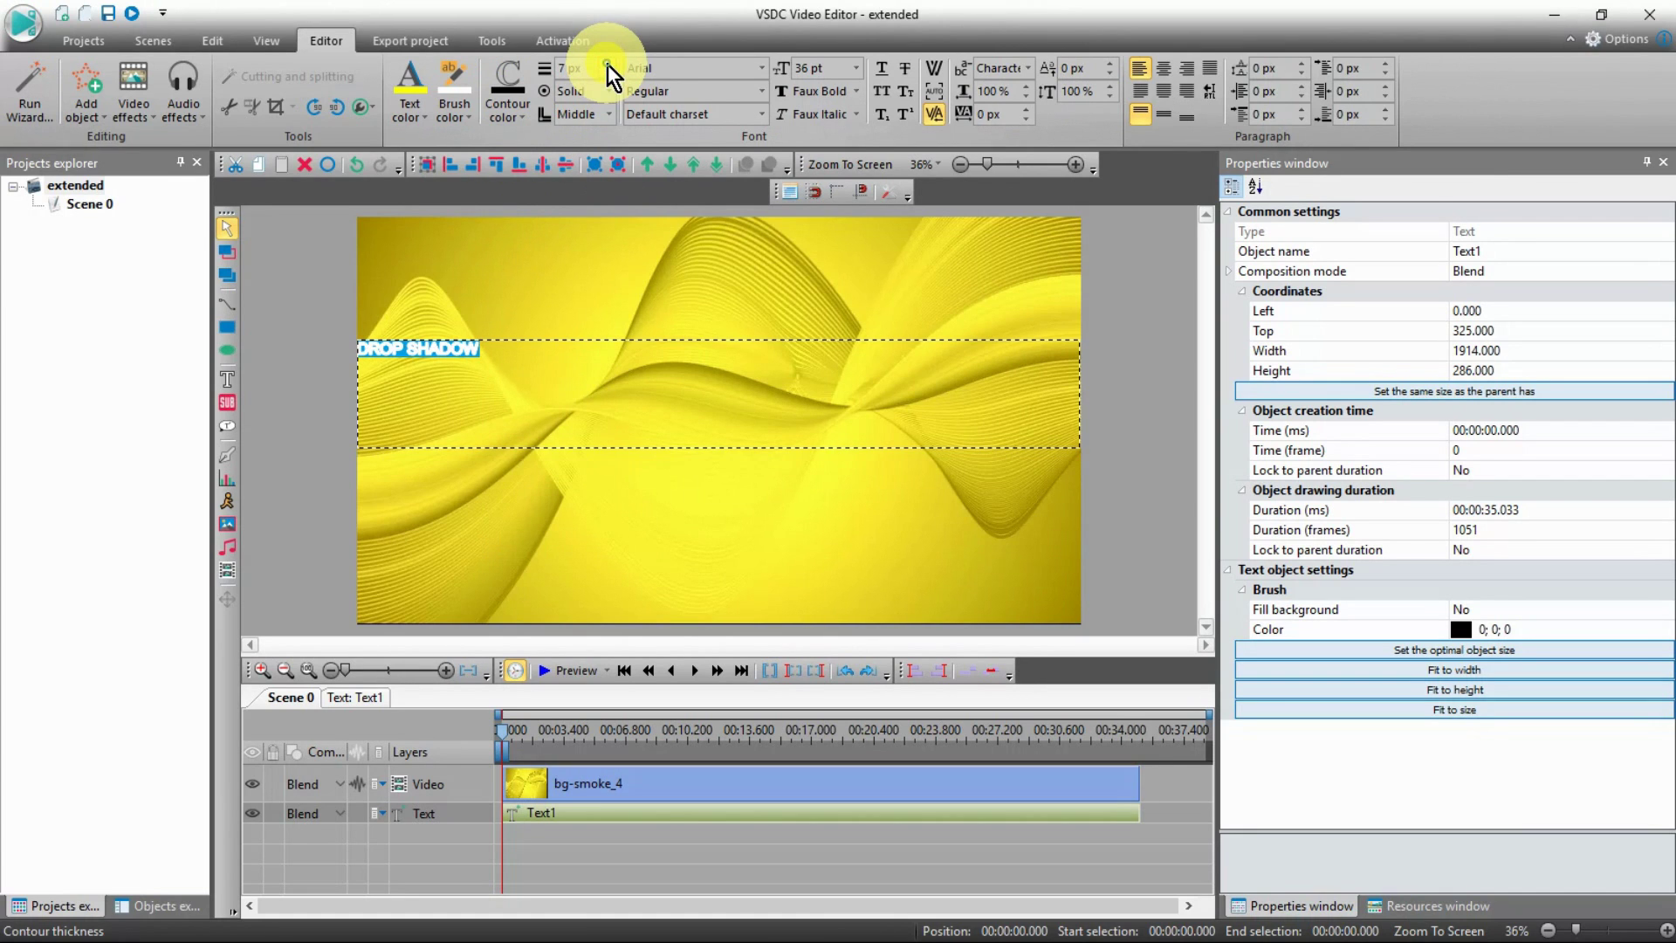
Format the text as Rockwell Extra Bold, 144 pt, faux bold and center-aligned, then deselect it
left_click(763, 67)
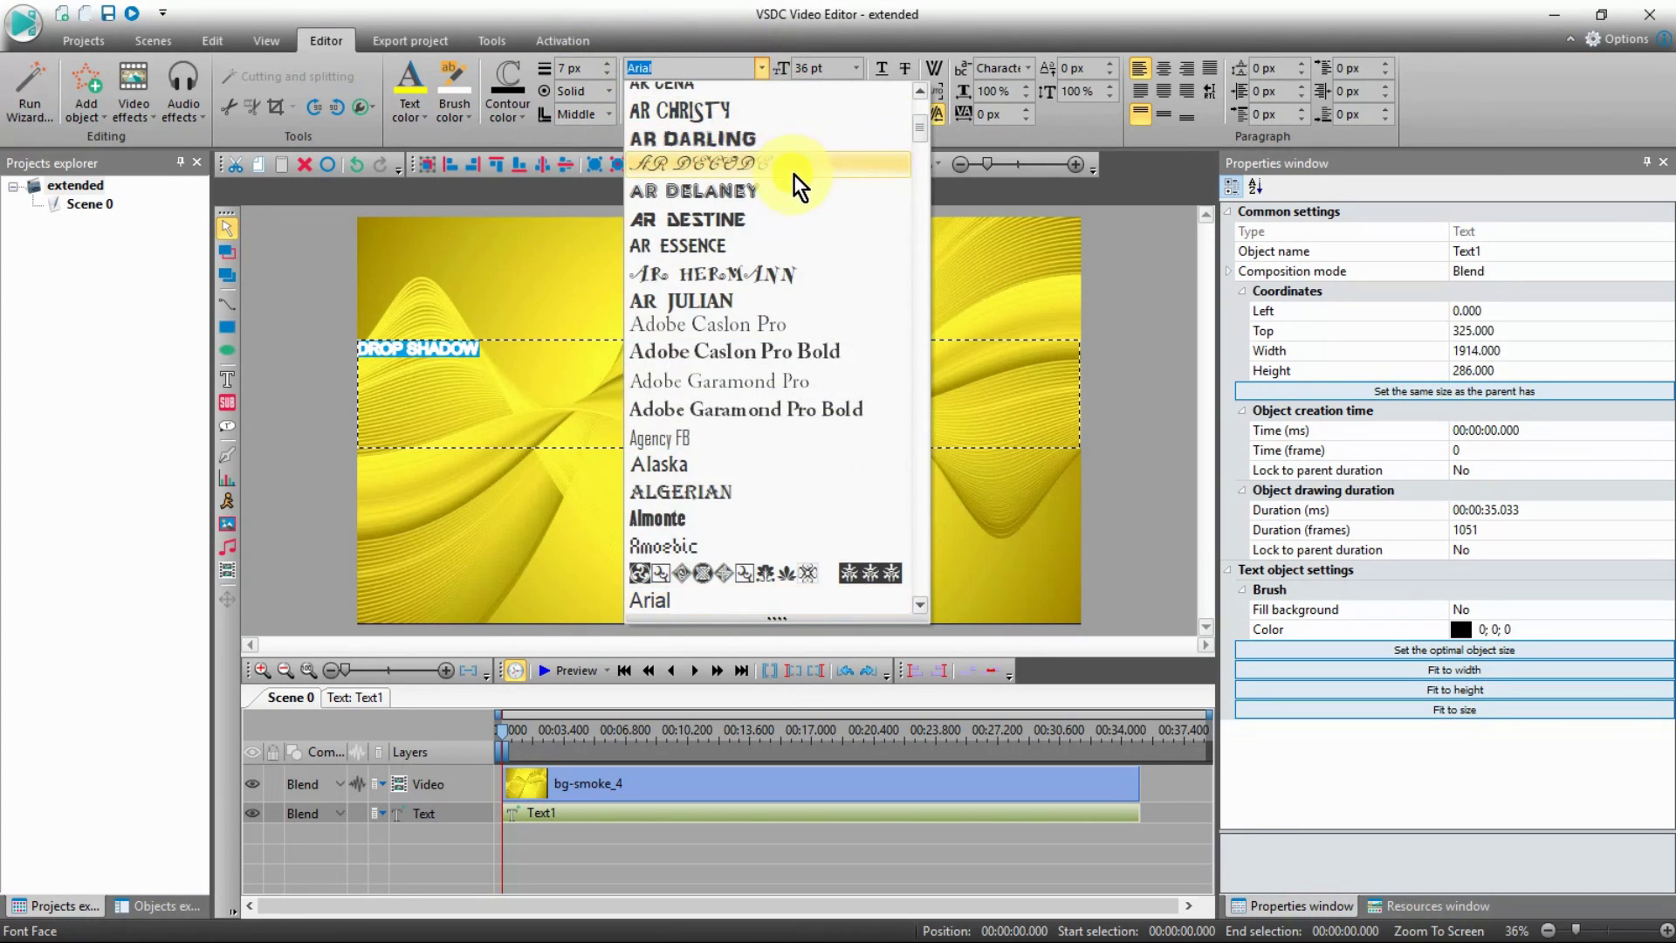
scroll(793, 175, "up", 3)
scroll(798, 161, "up", 1)
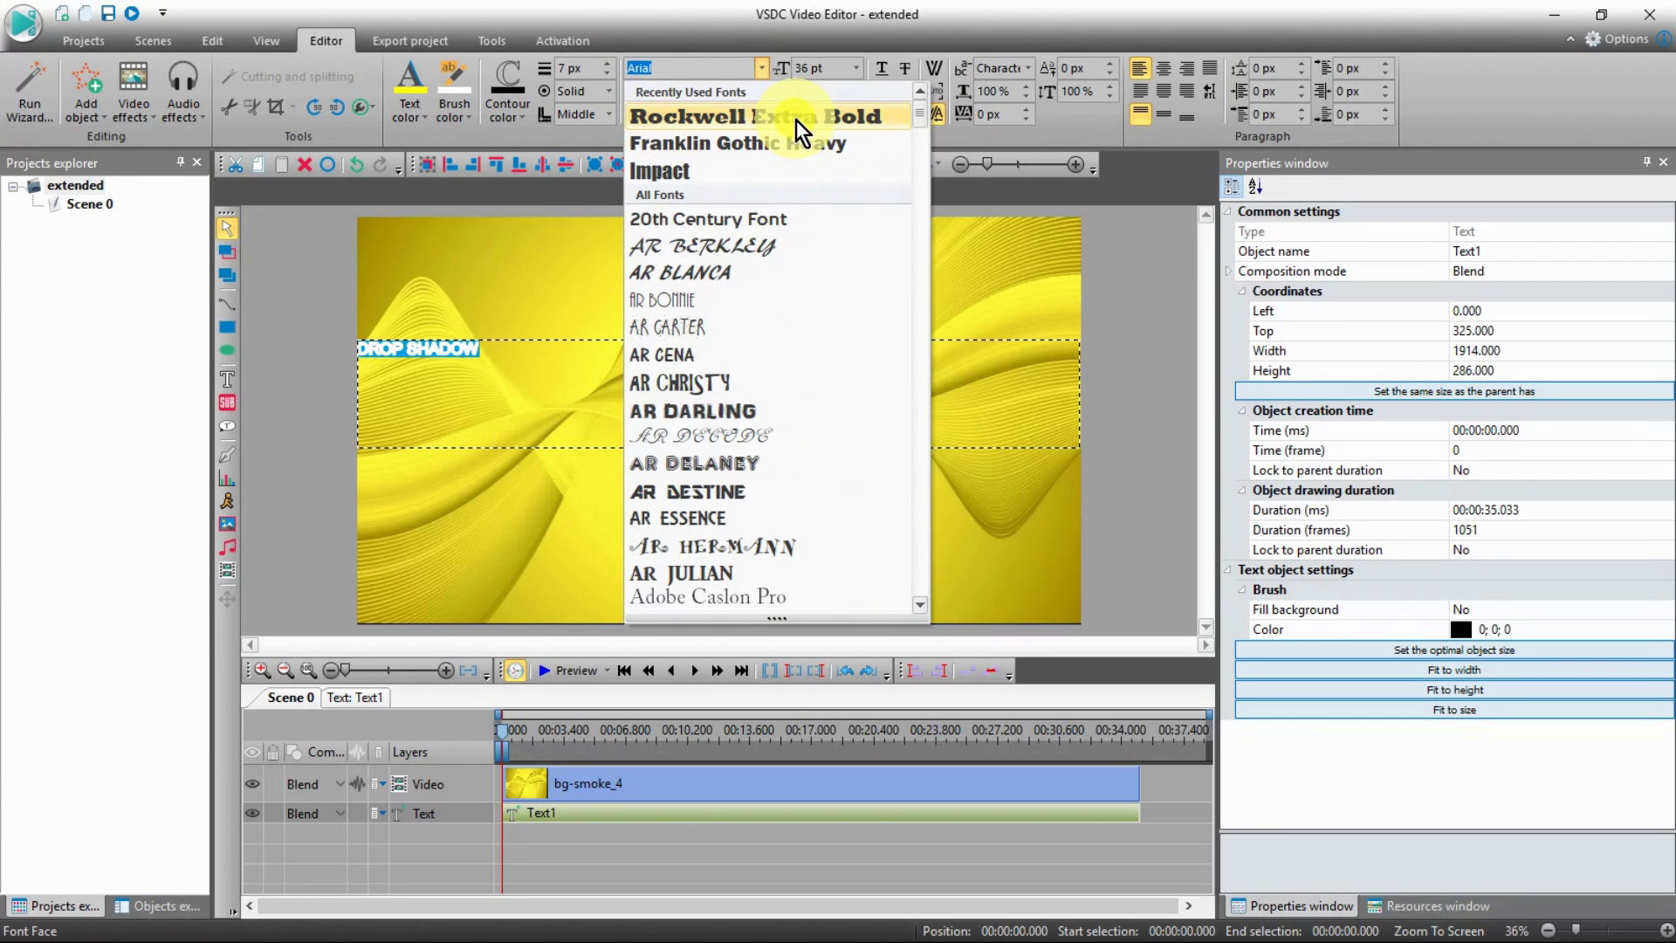
left_click(796, 119)
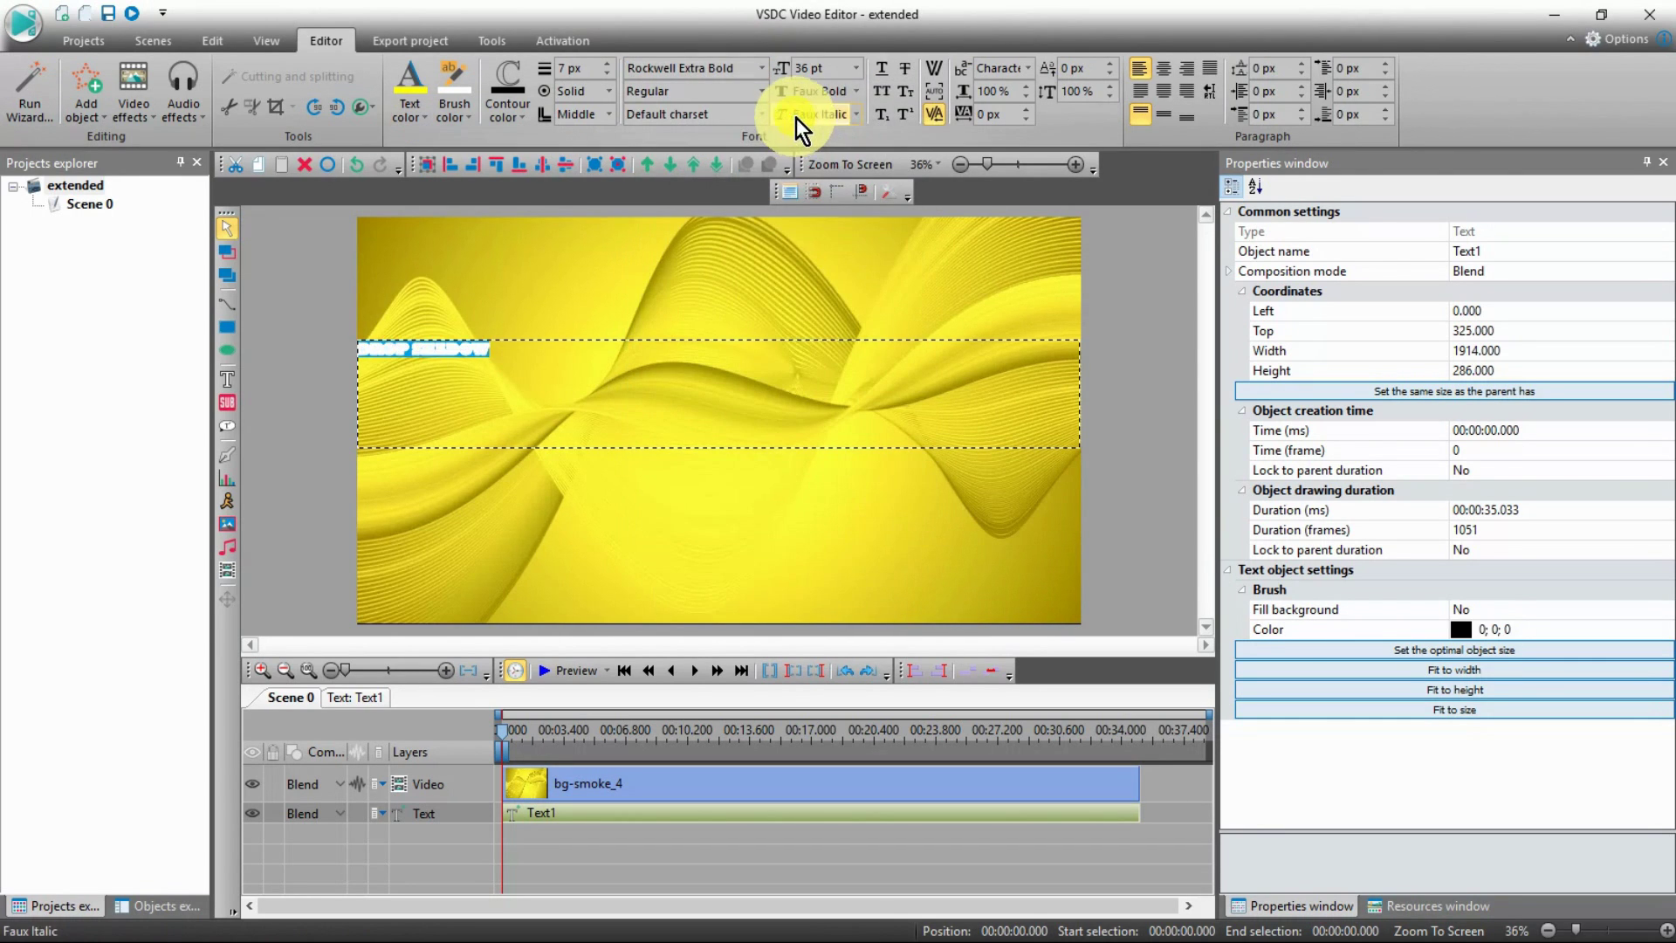
left_click(856, 69)
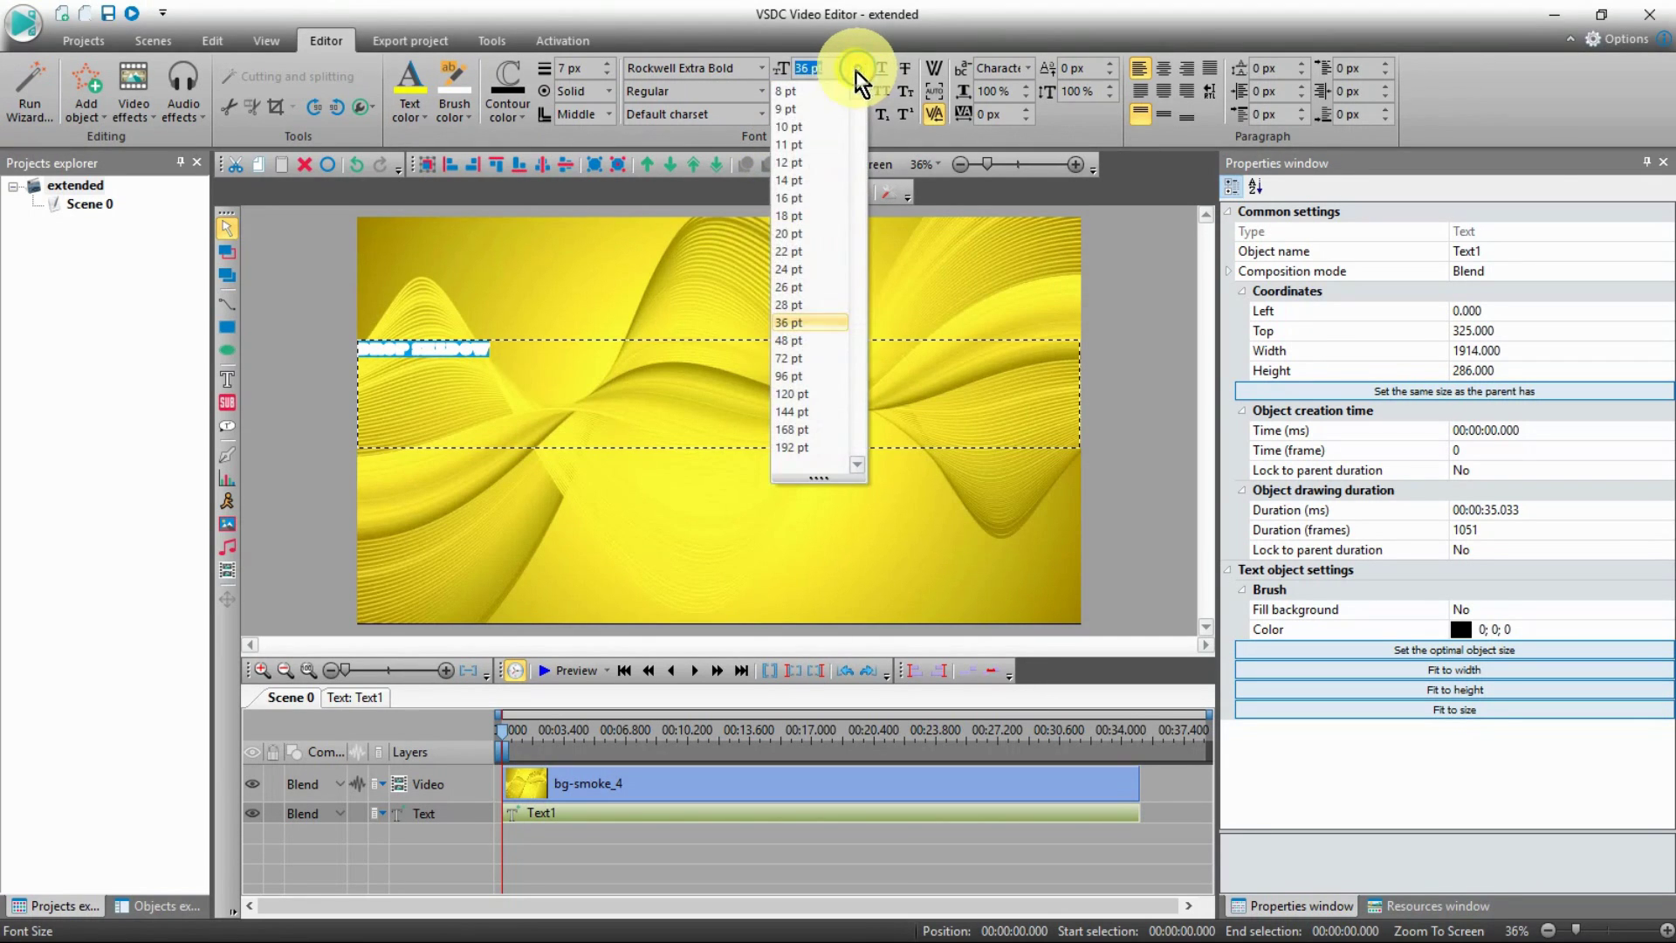
left_click(798, 410)
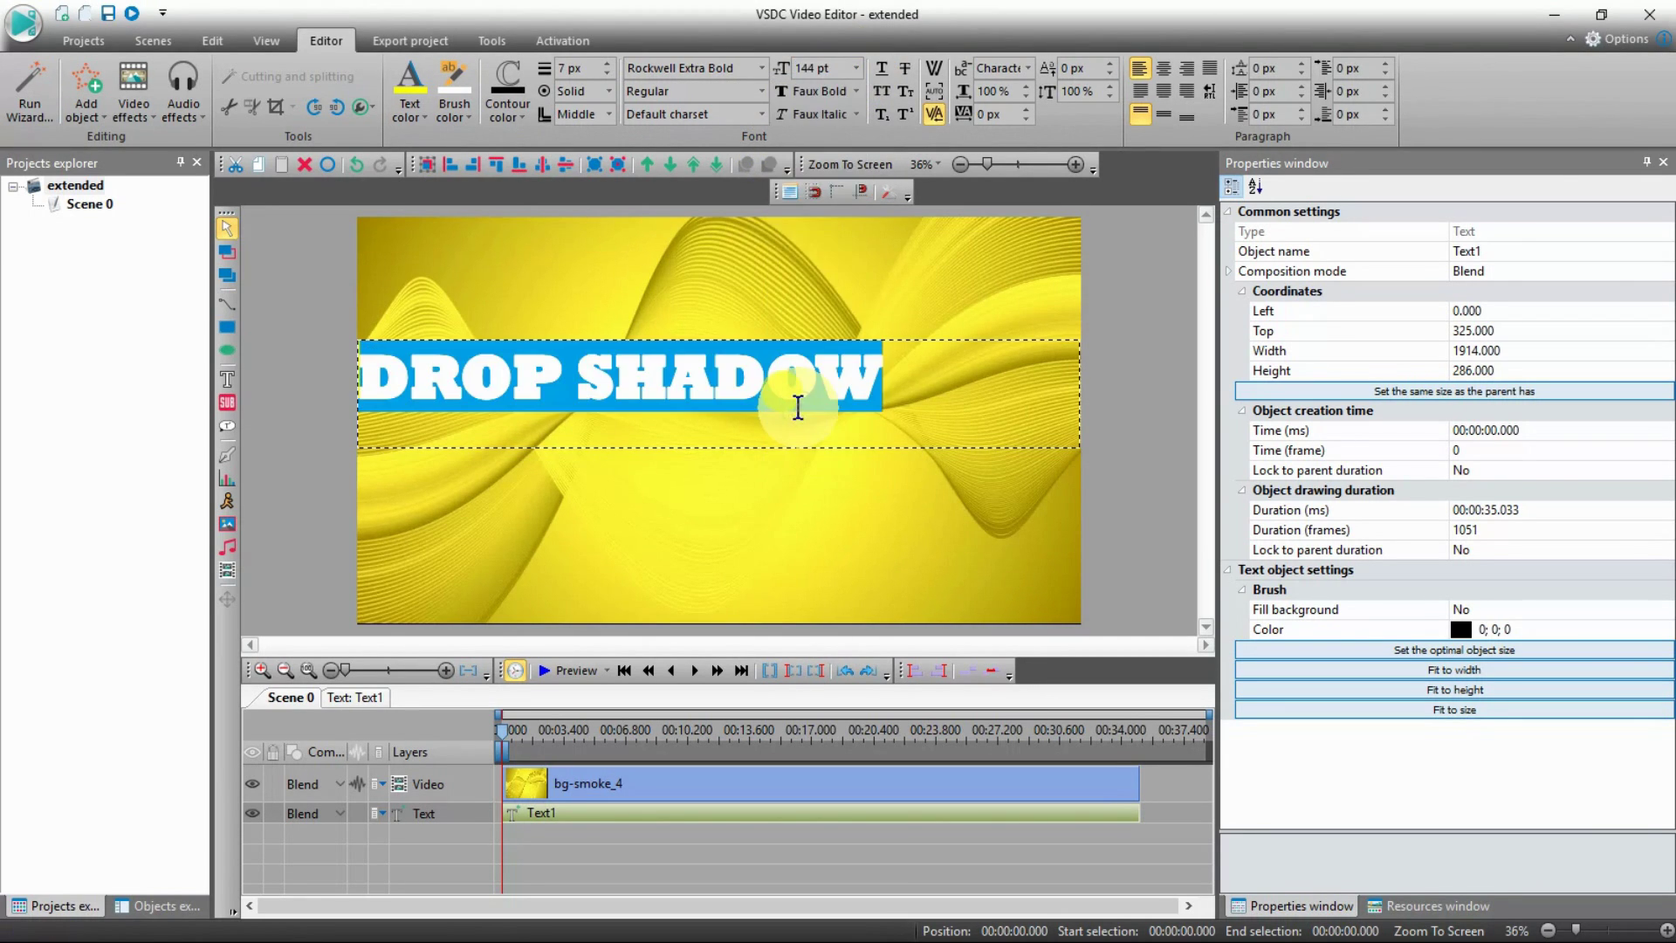
left_click(841, 92)
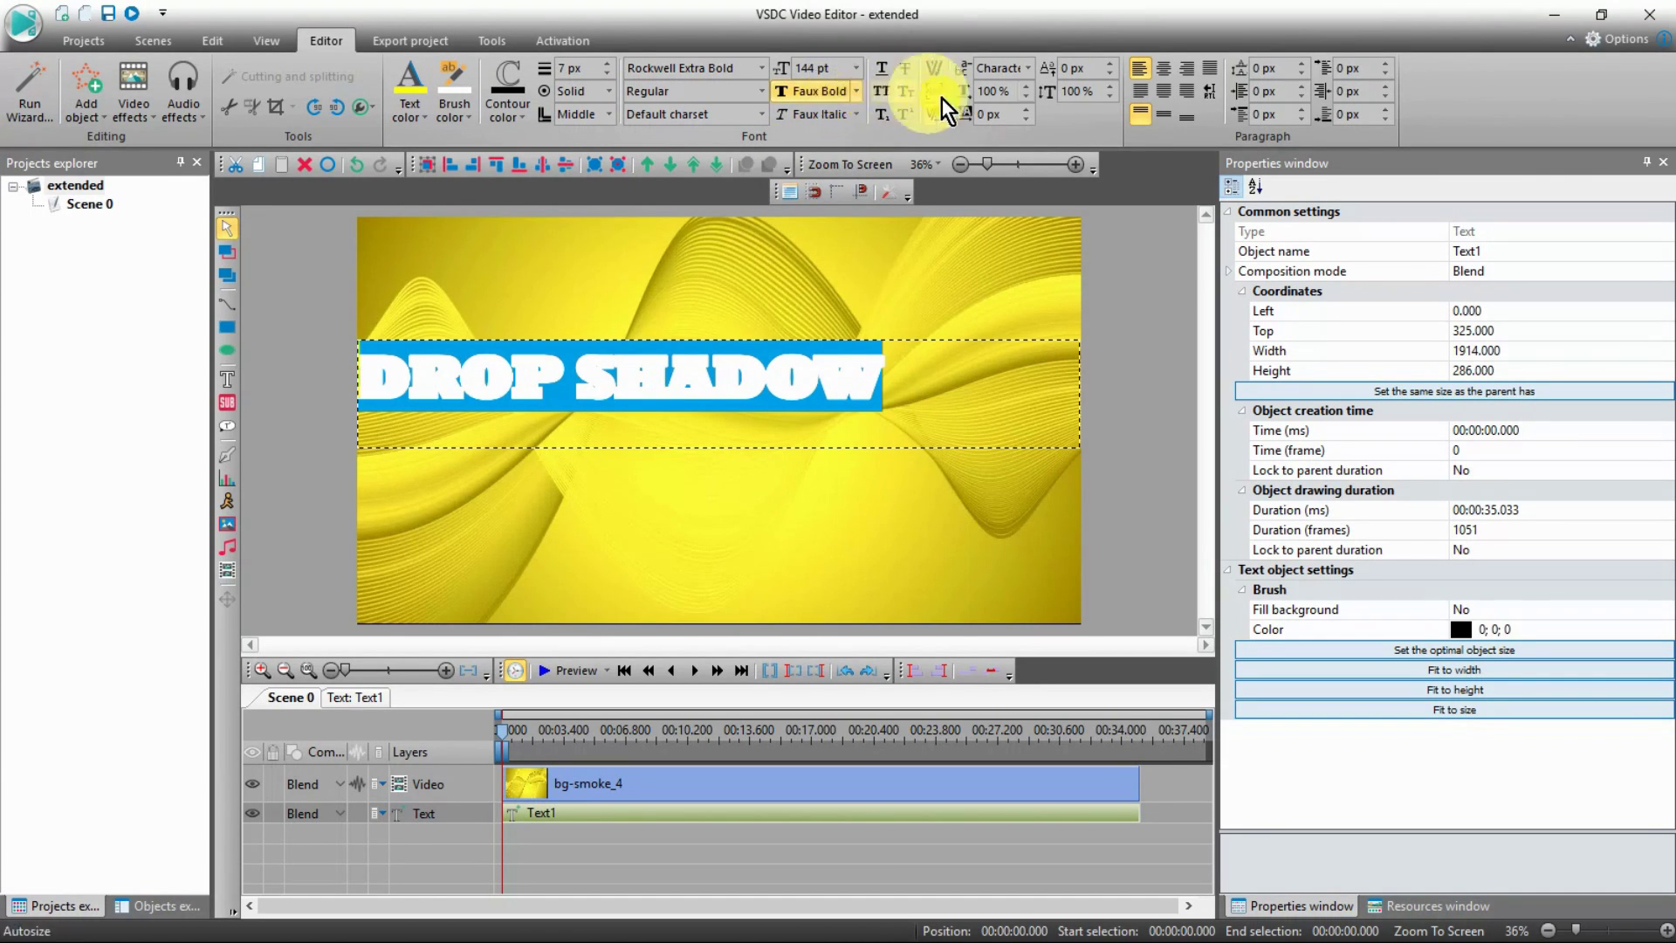
left_click(1164, 70)
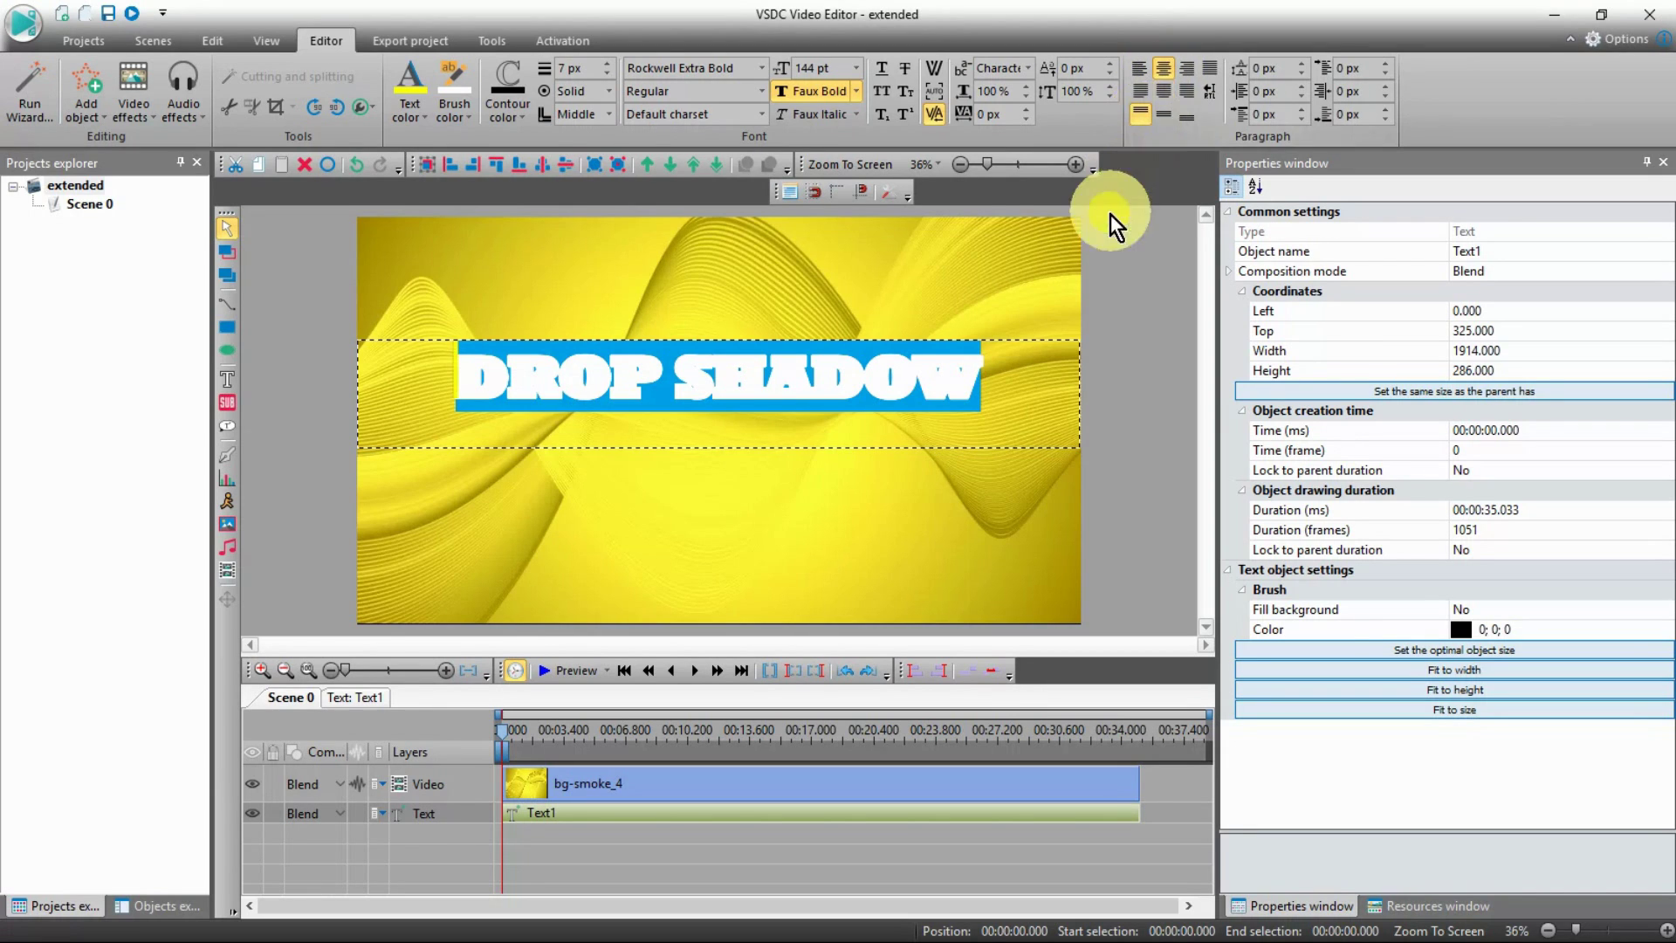
left_click(1049, 494)
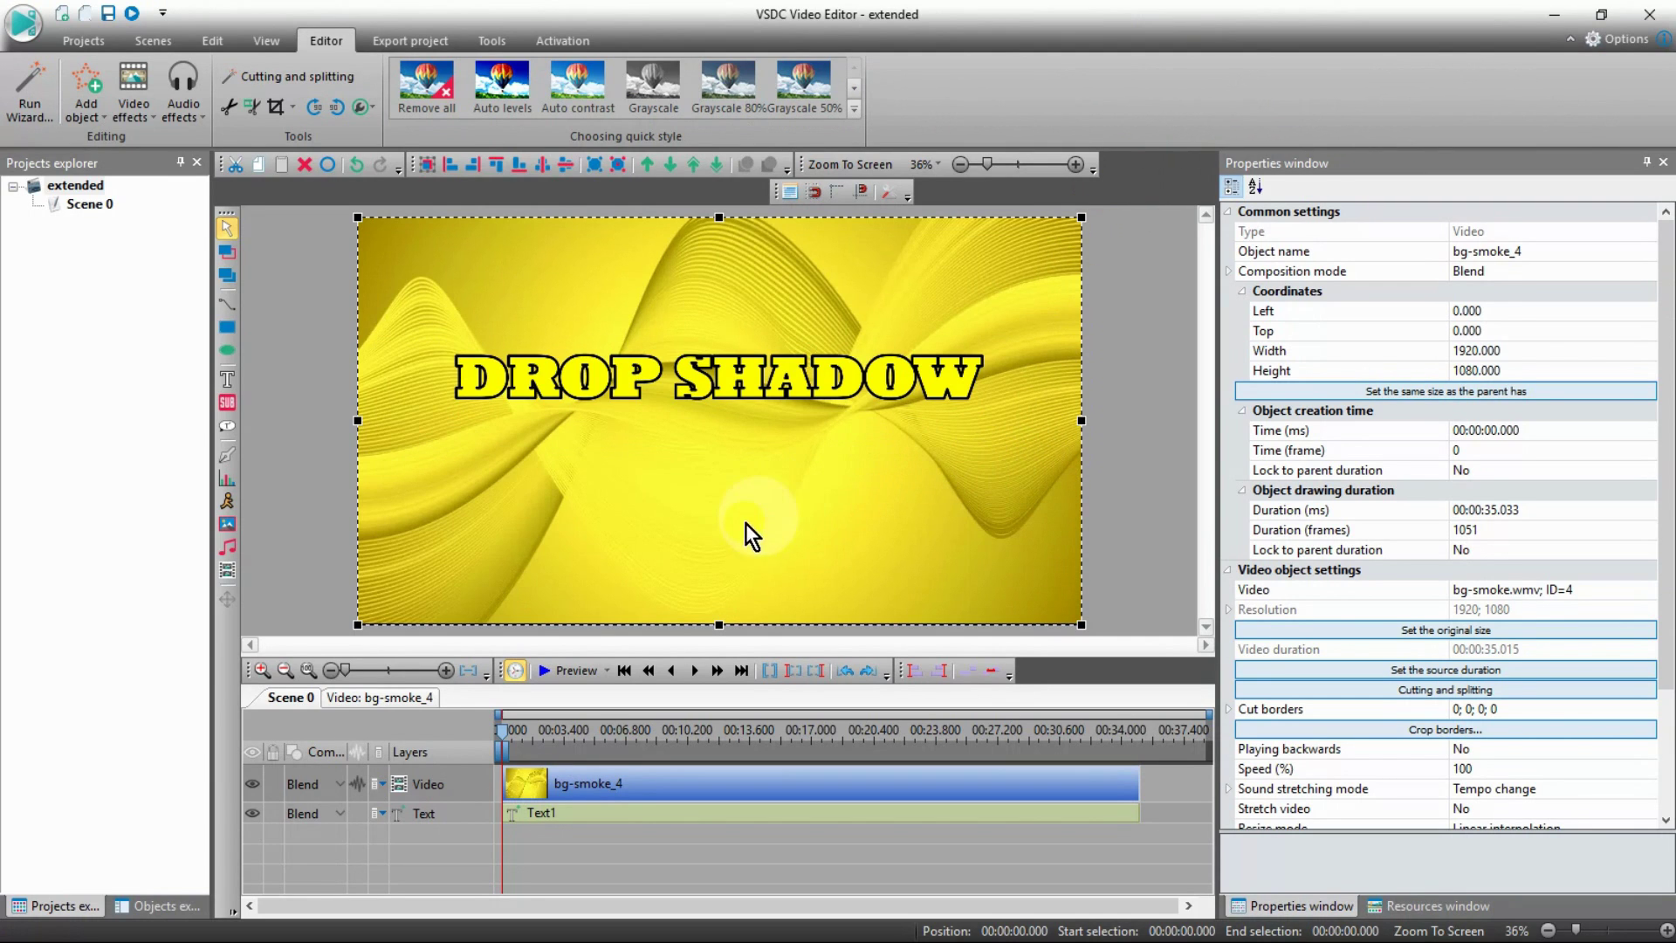
Copy the DROP SHADOW text object Text1 and paste it as Text2
left_click(704, 374)
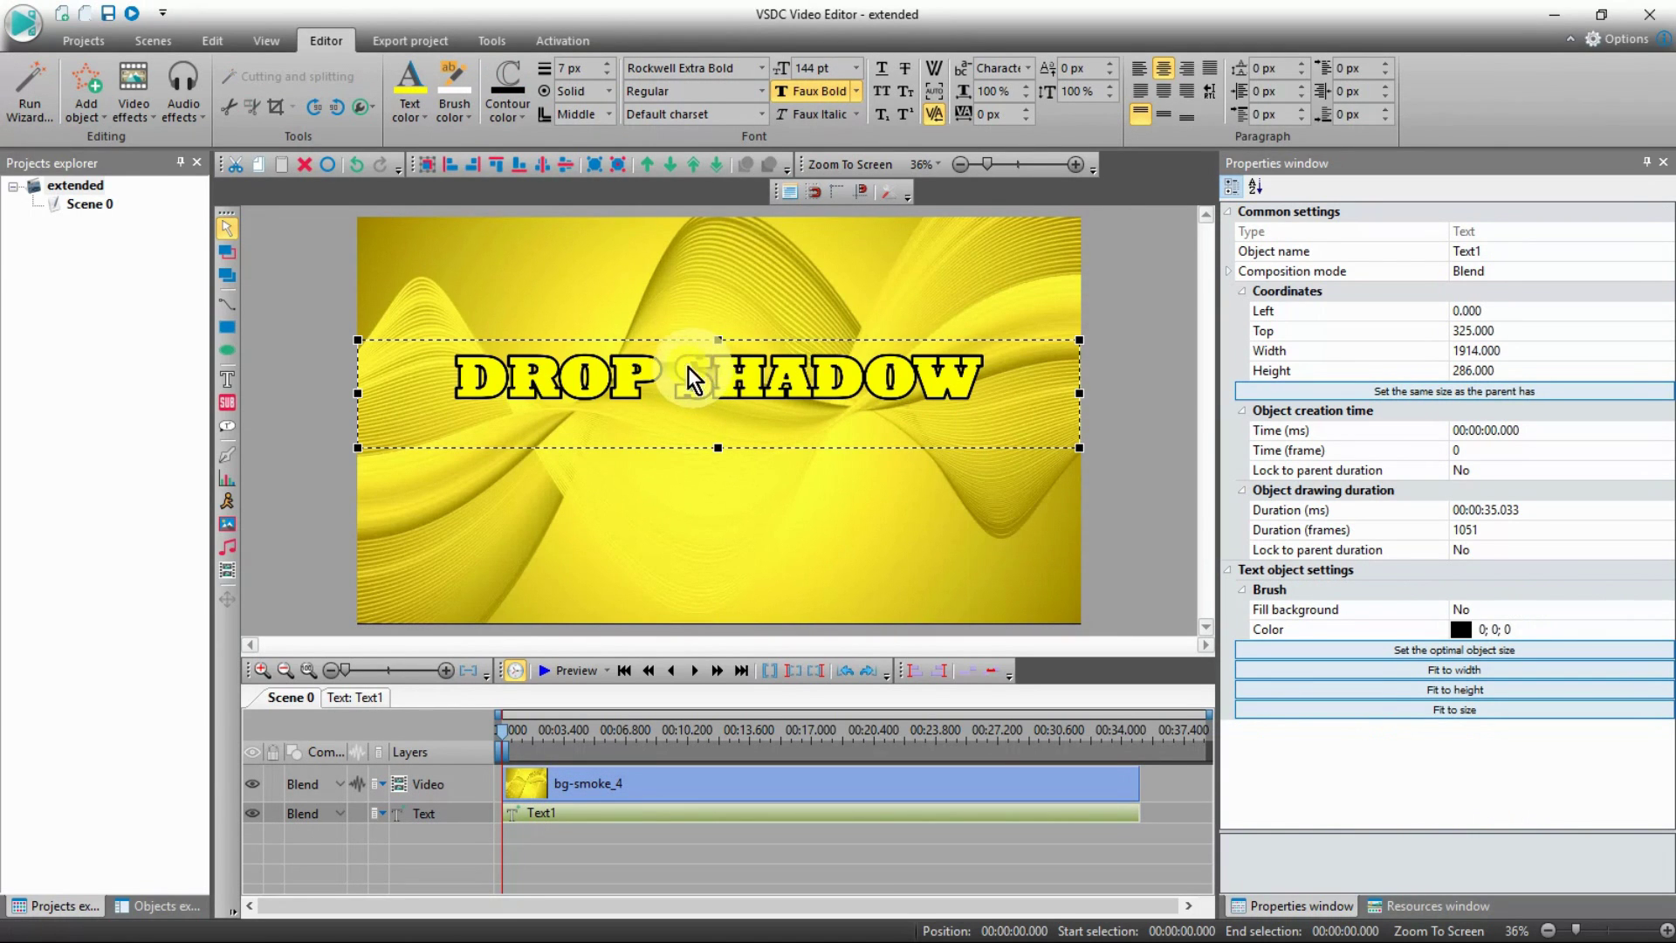
left_click(215, 41)
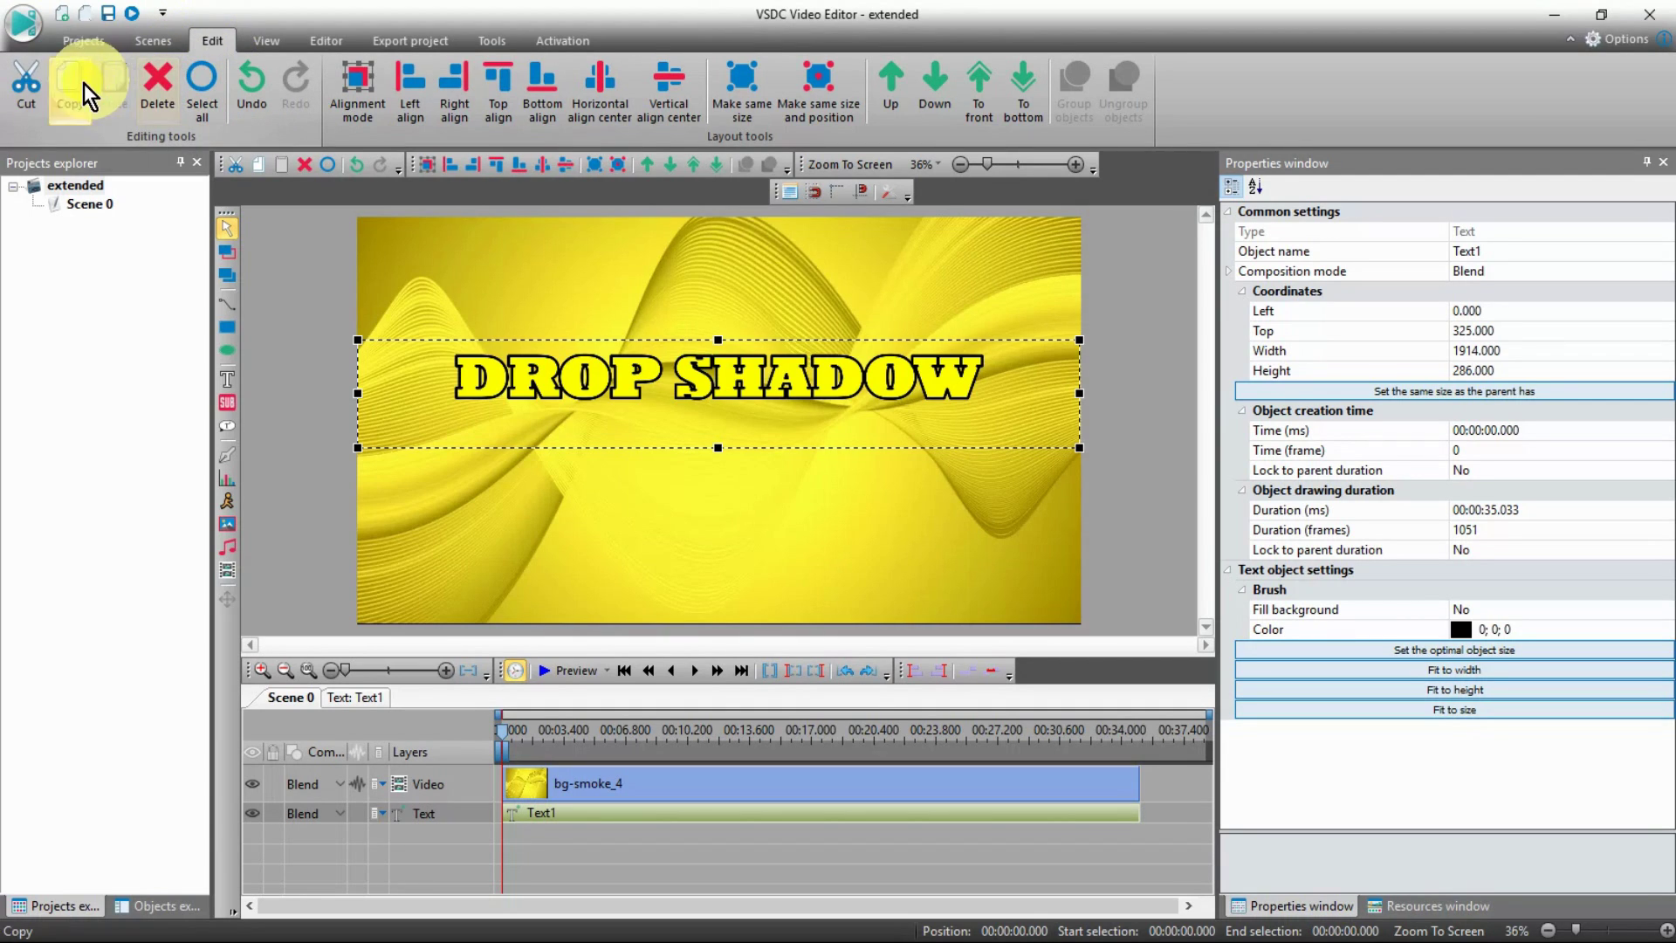
left_click(65, 103)
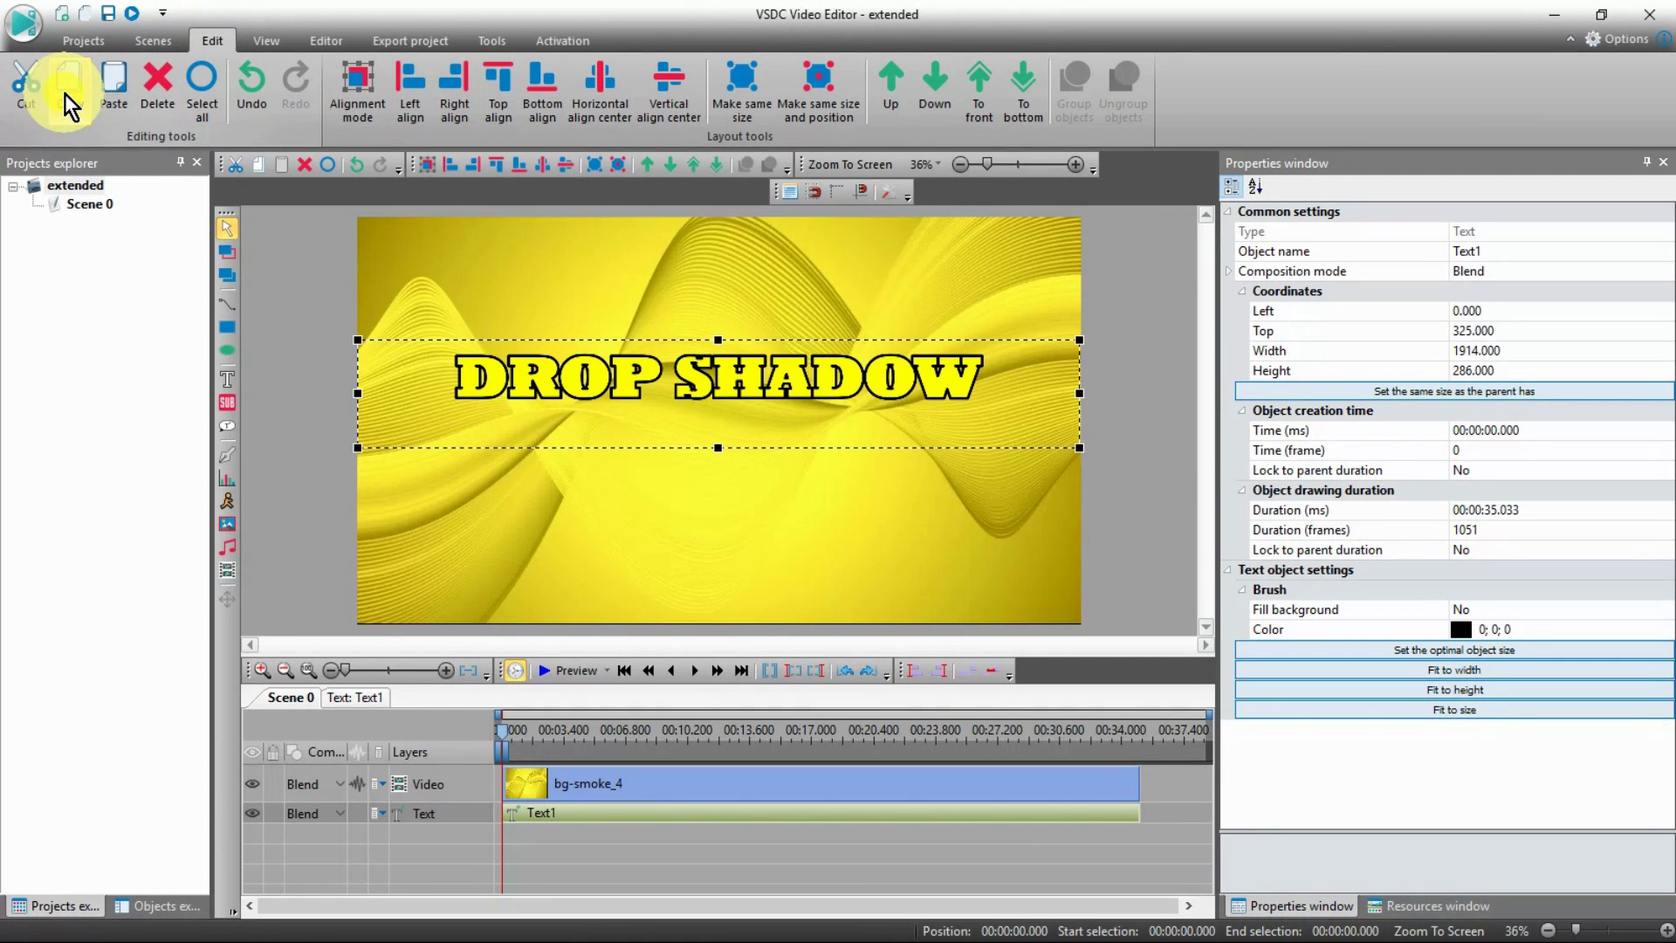
left_click(115, 86)
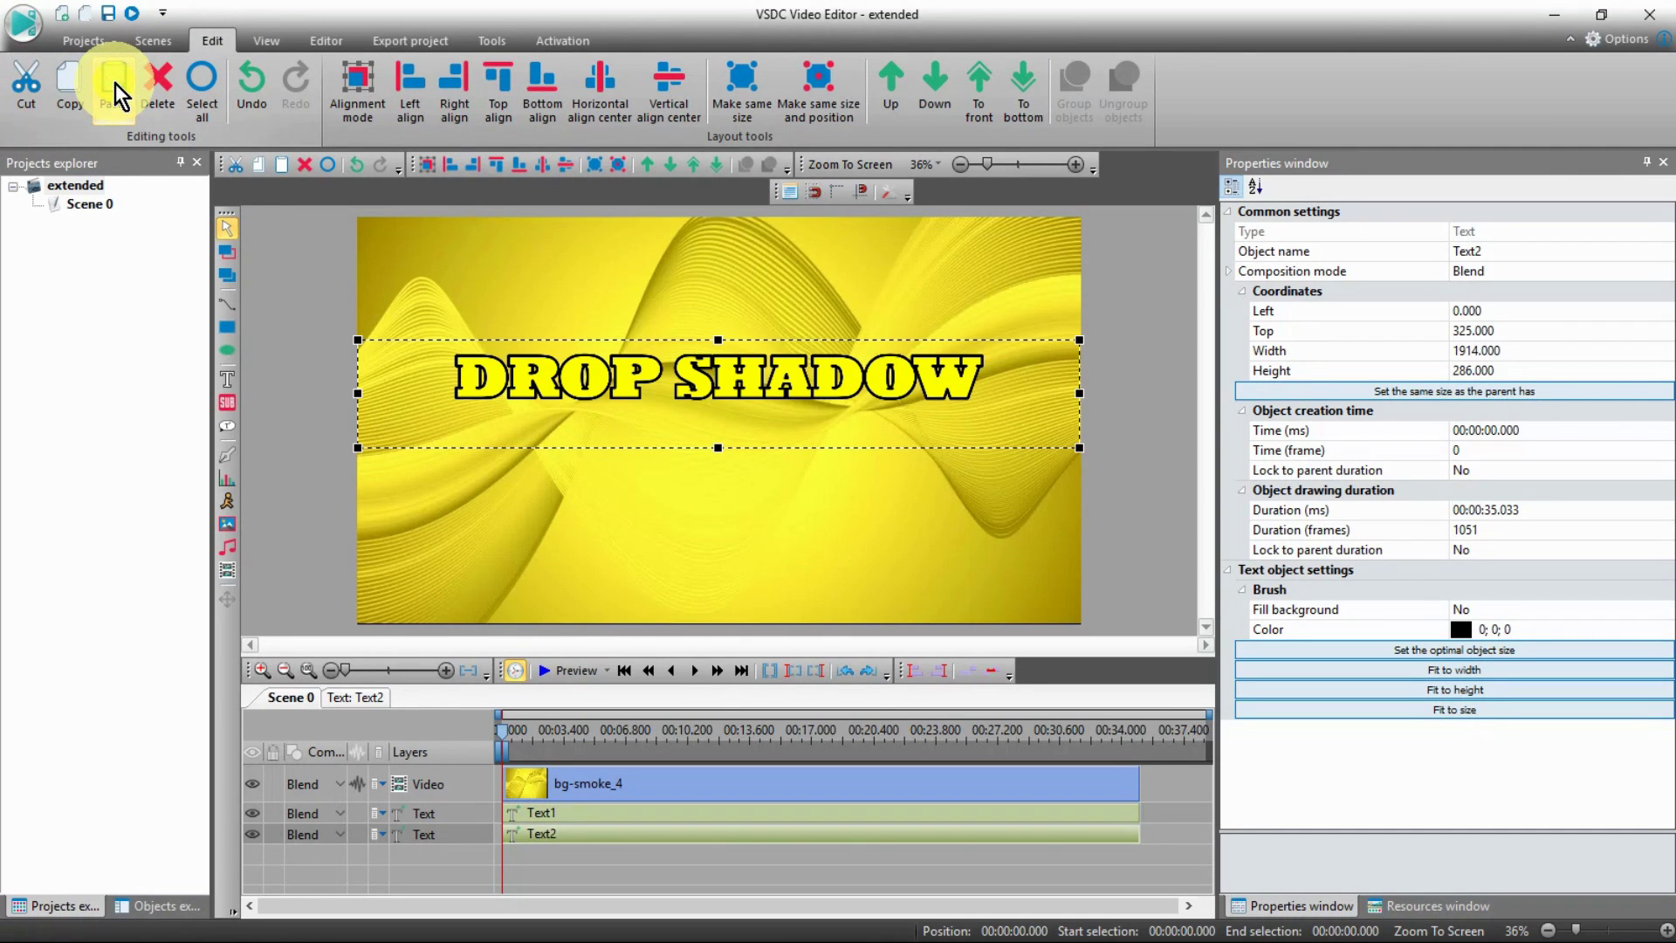
left_click(735, 360)
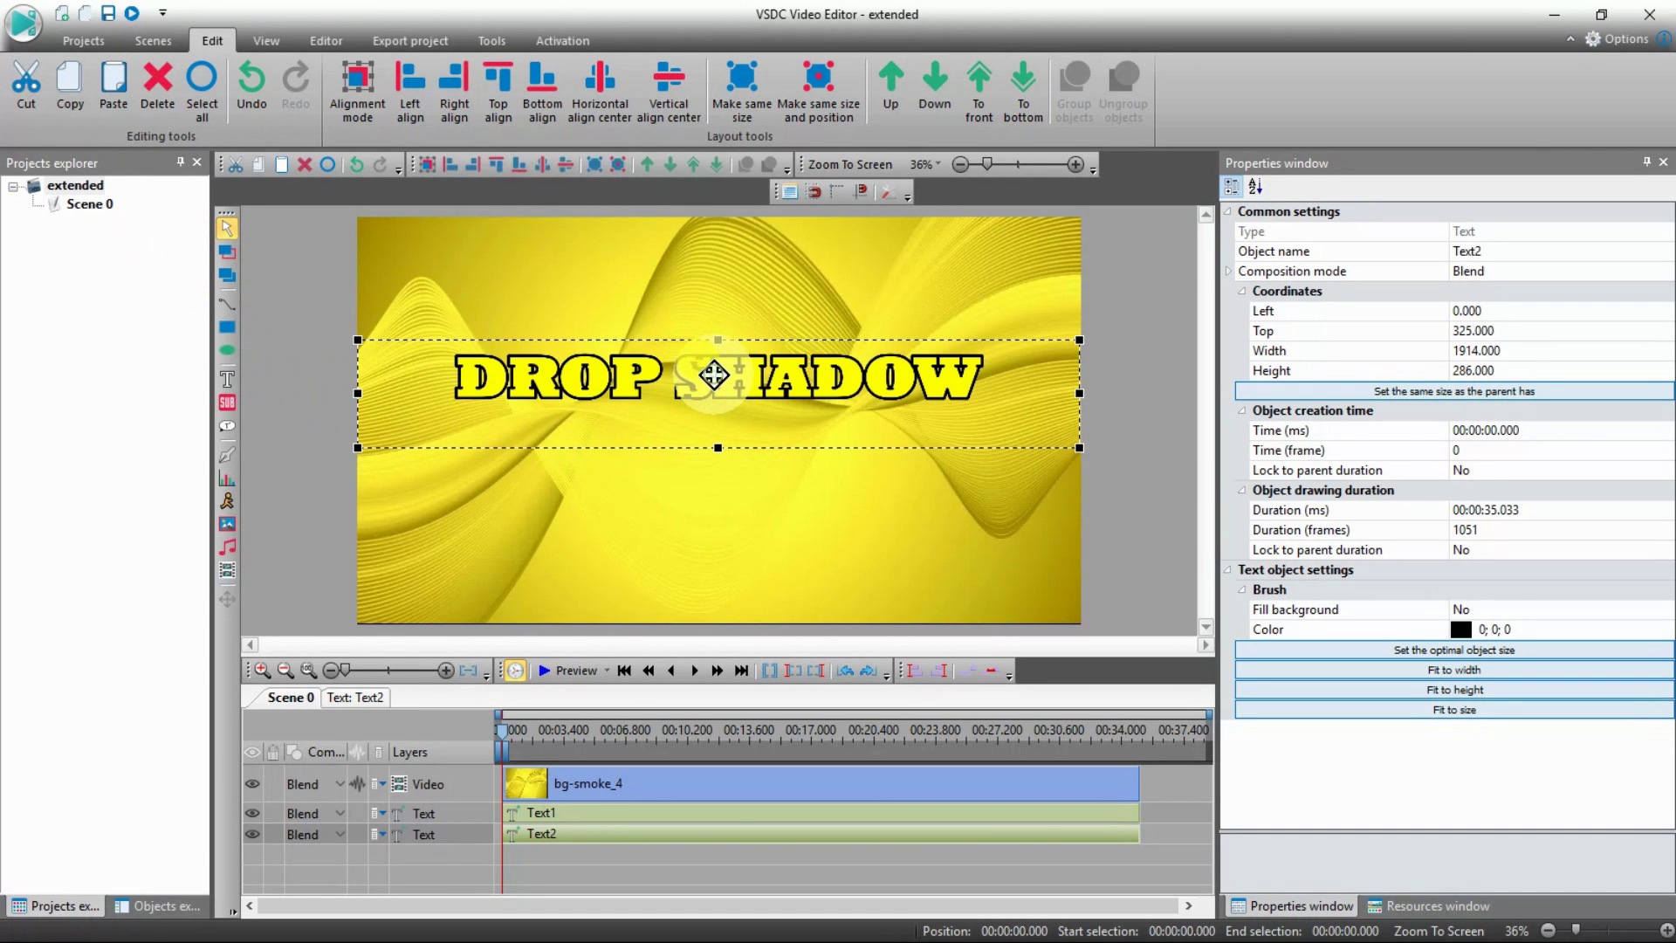
Drag the copied text down to Top 544 below the original, then open the original's context menu
left_click_drag(714, 375, 717, 458)
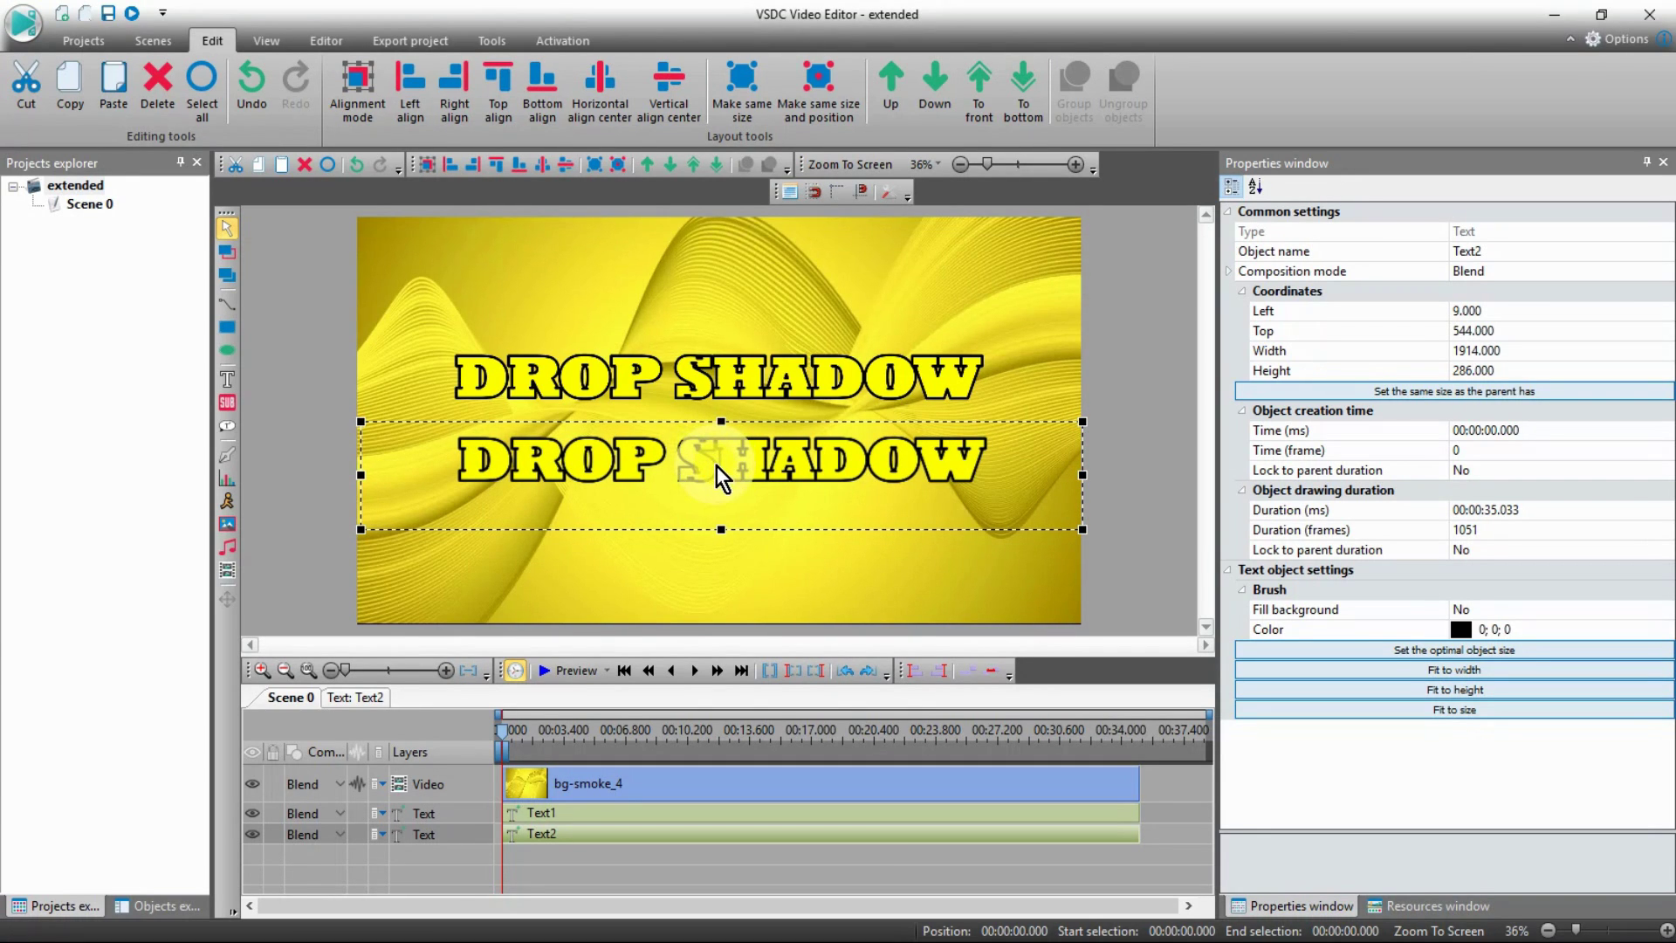
left_click(732, 375)
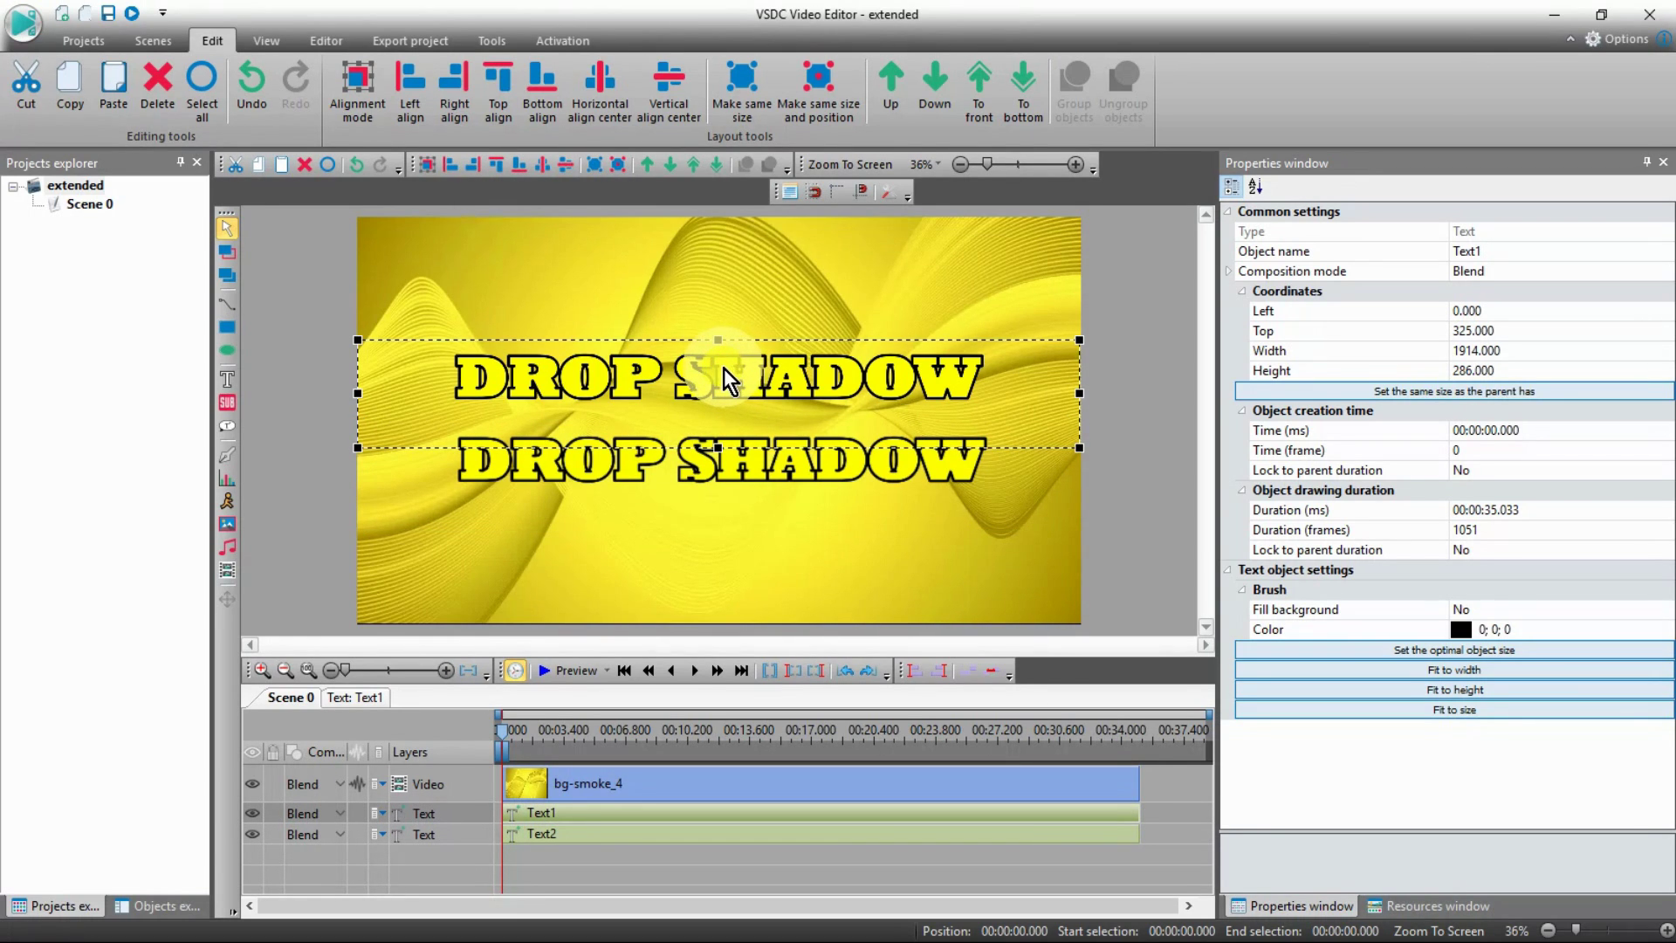
right_click(747, 380)
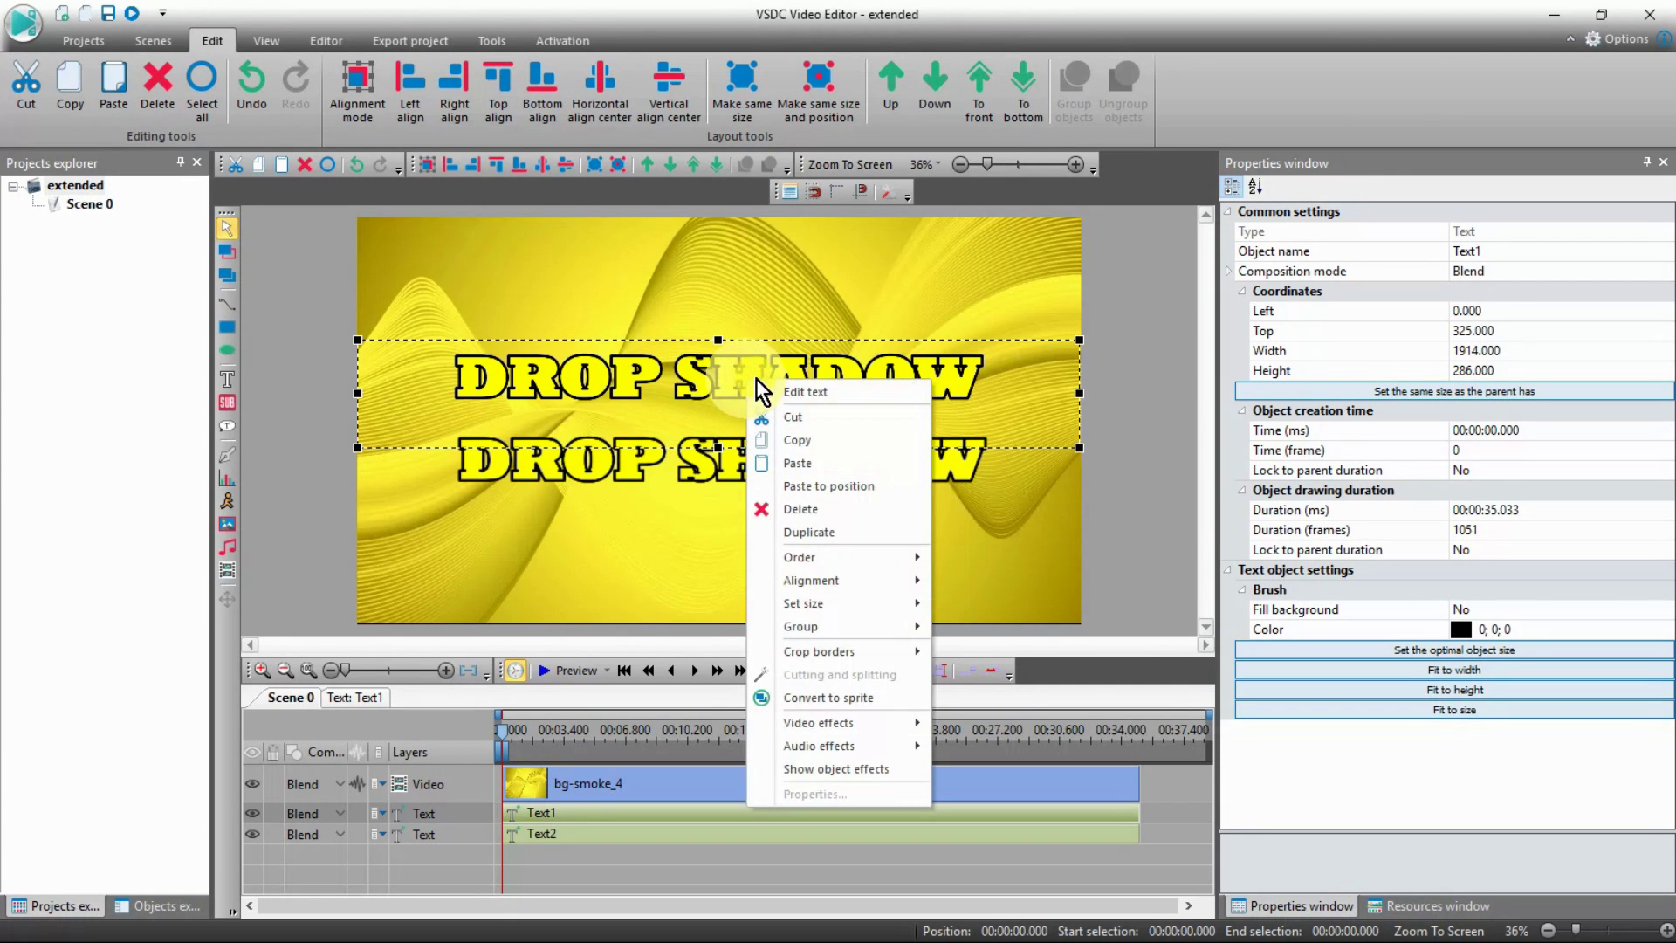
left_click(810, 392)
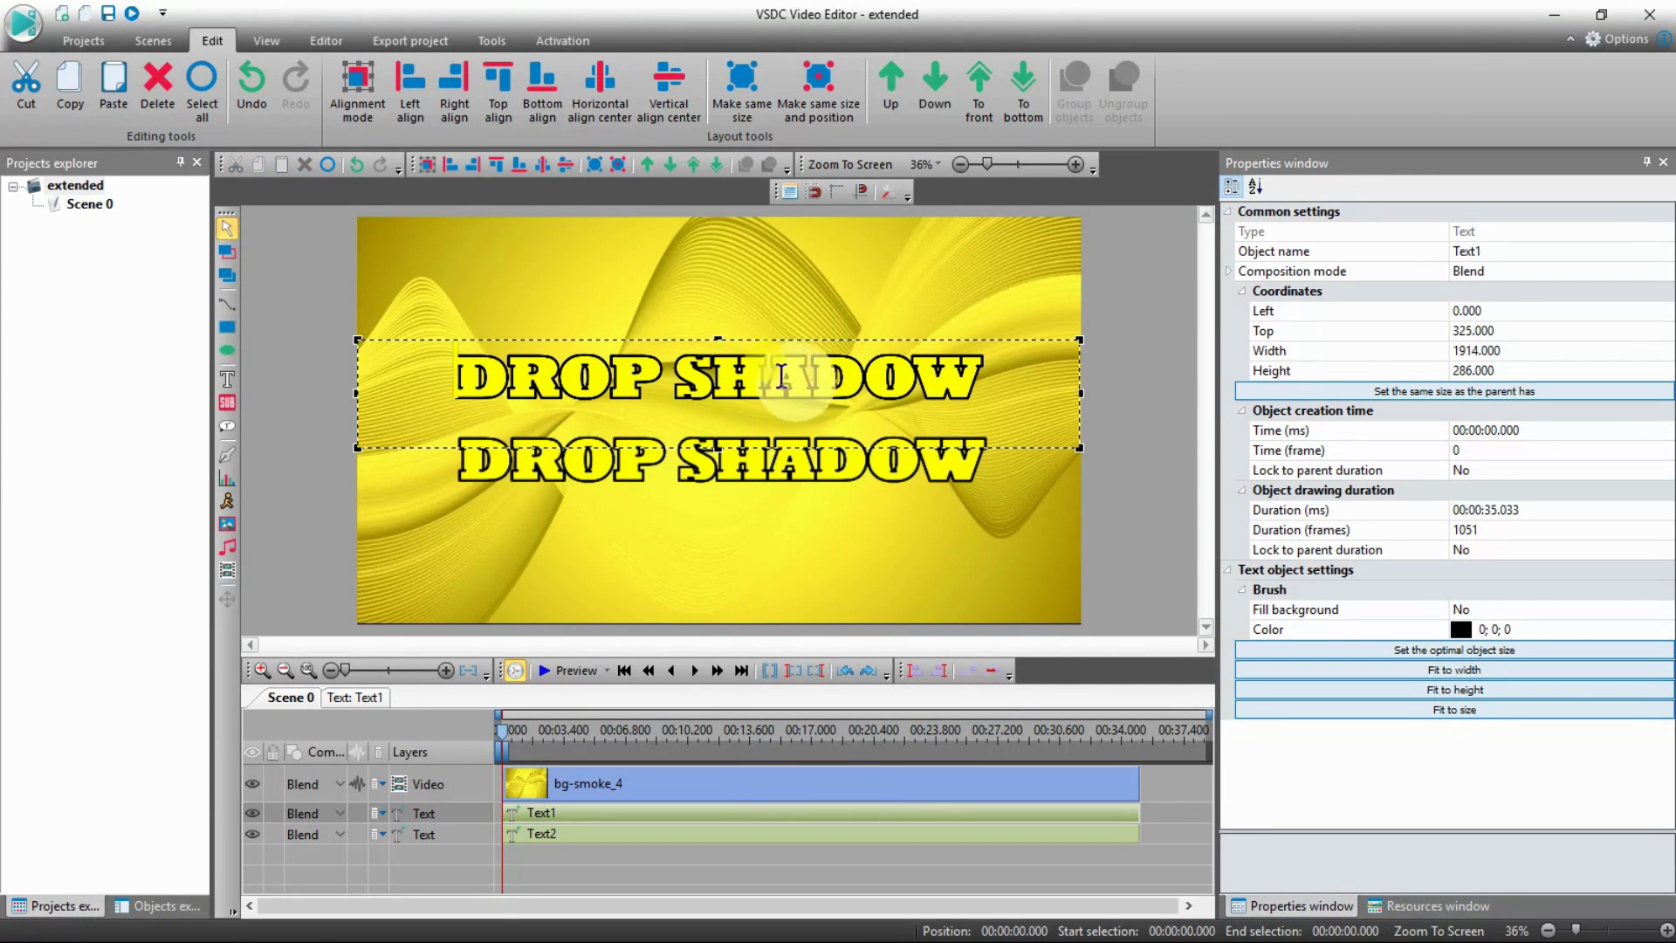
Select all of the upper DROP SHADOW text and colour it black
left_click(990, 388)
left_click_drag(986, 377, 397, 340)
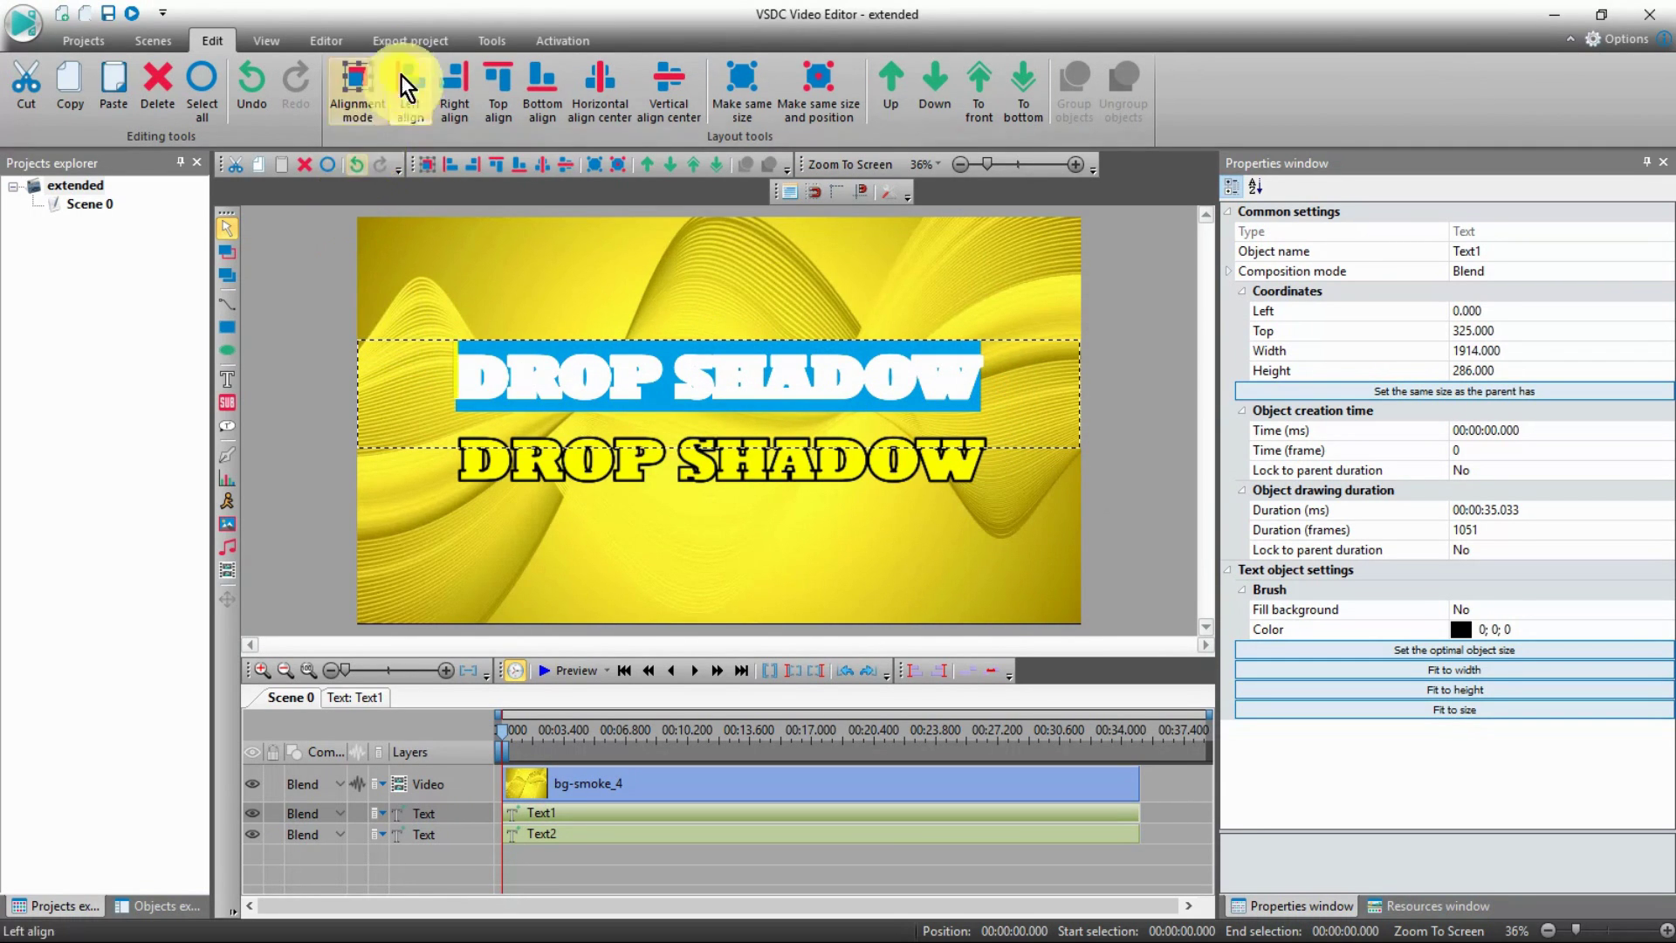
left_click(335, 44)
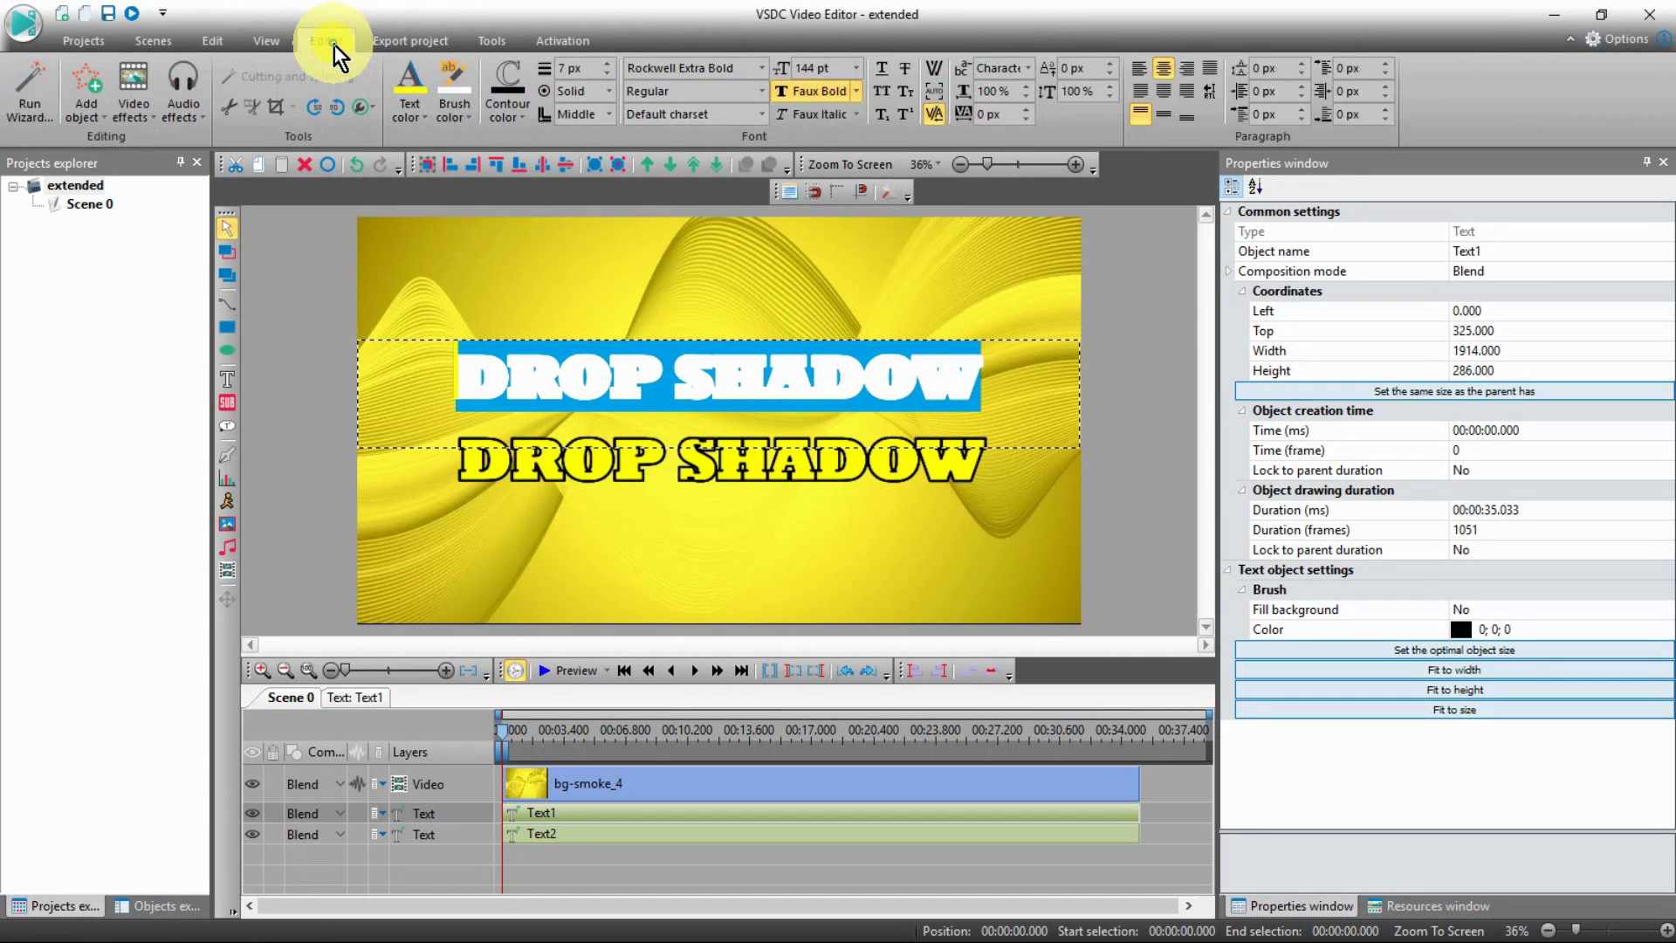
left_click(423, 117)
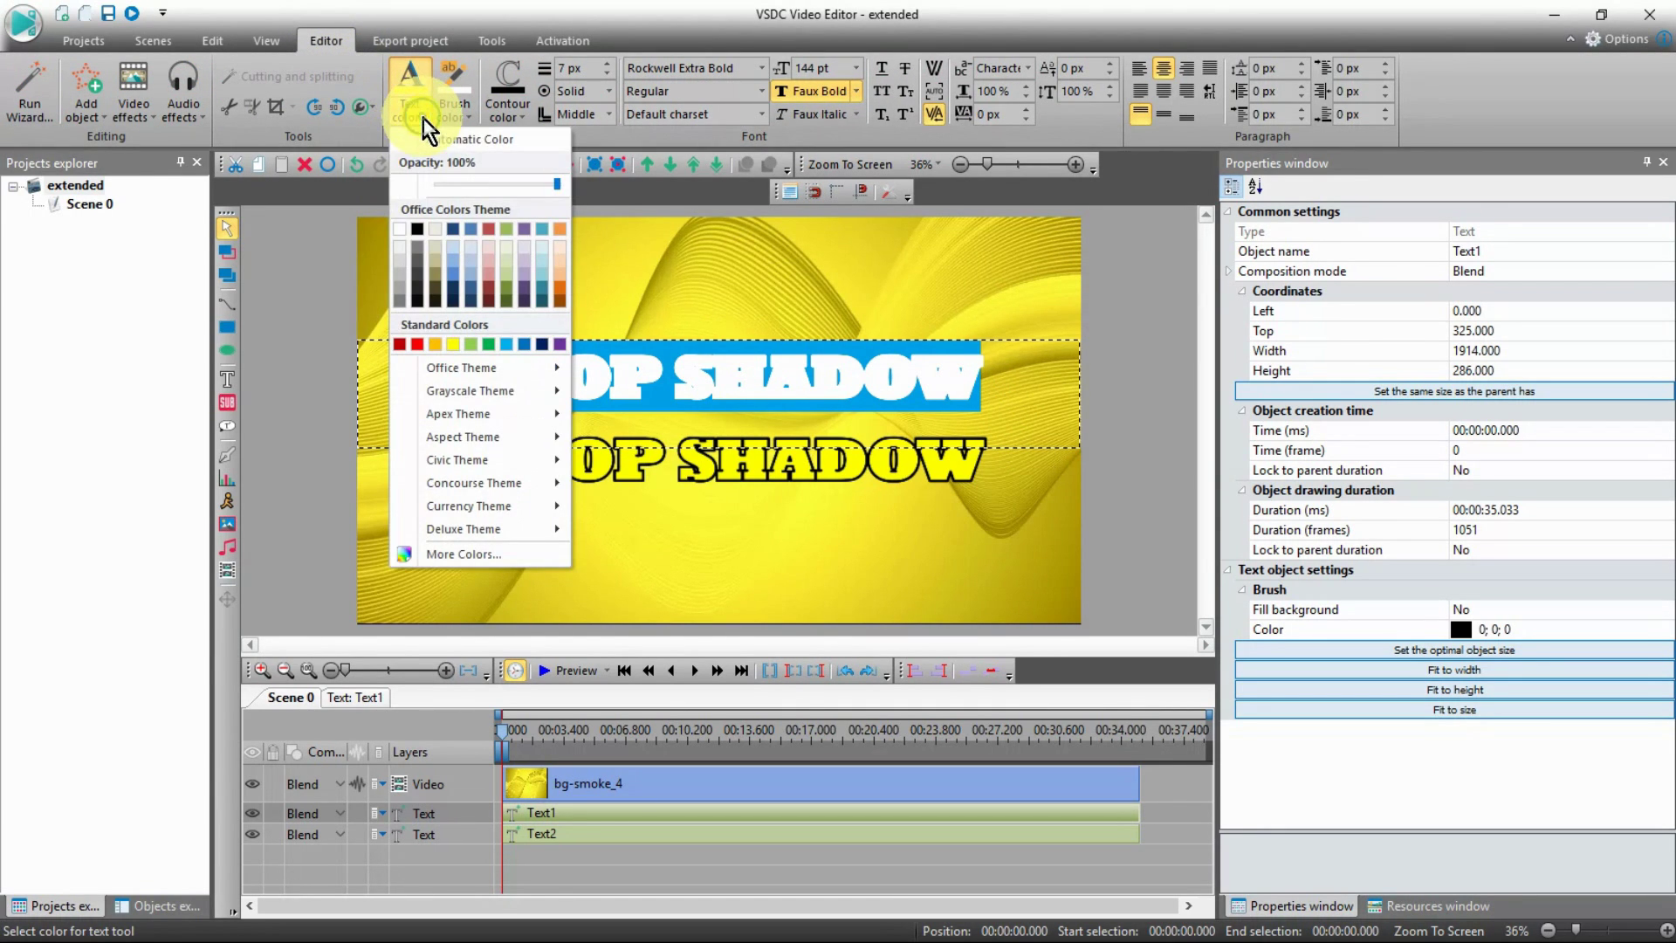
left_click(416, 227)
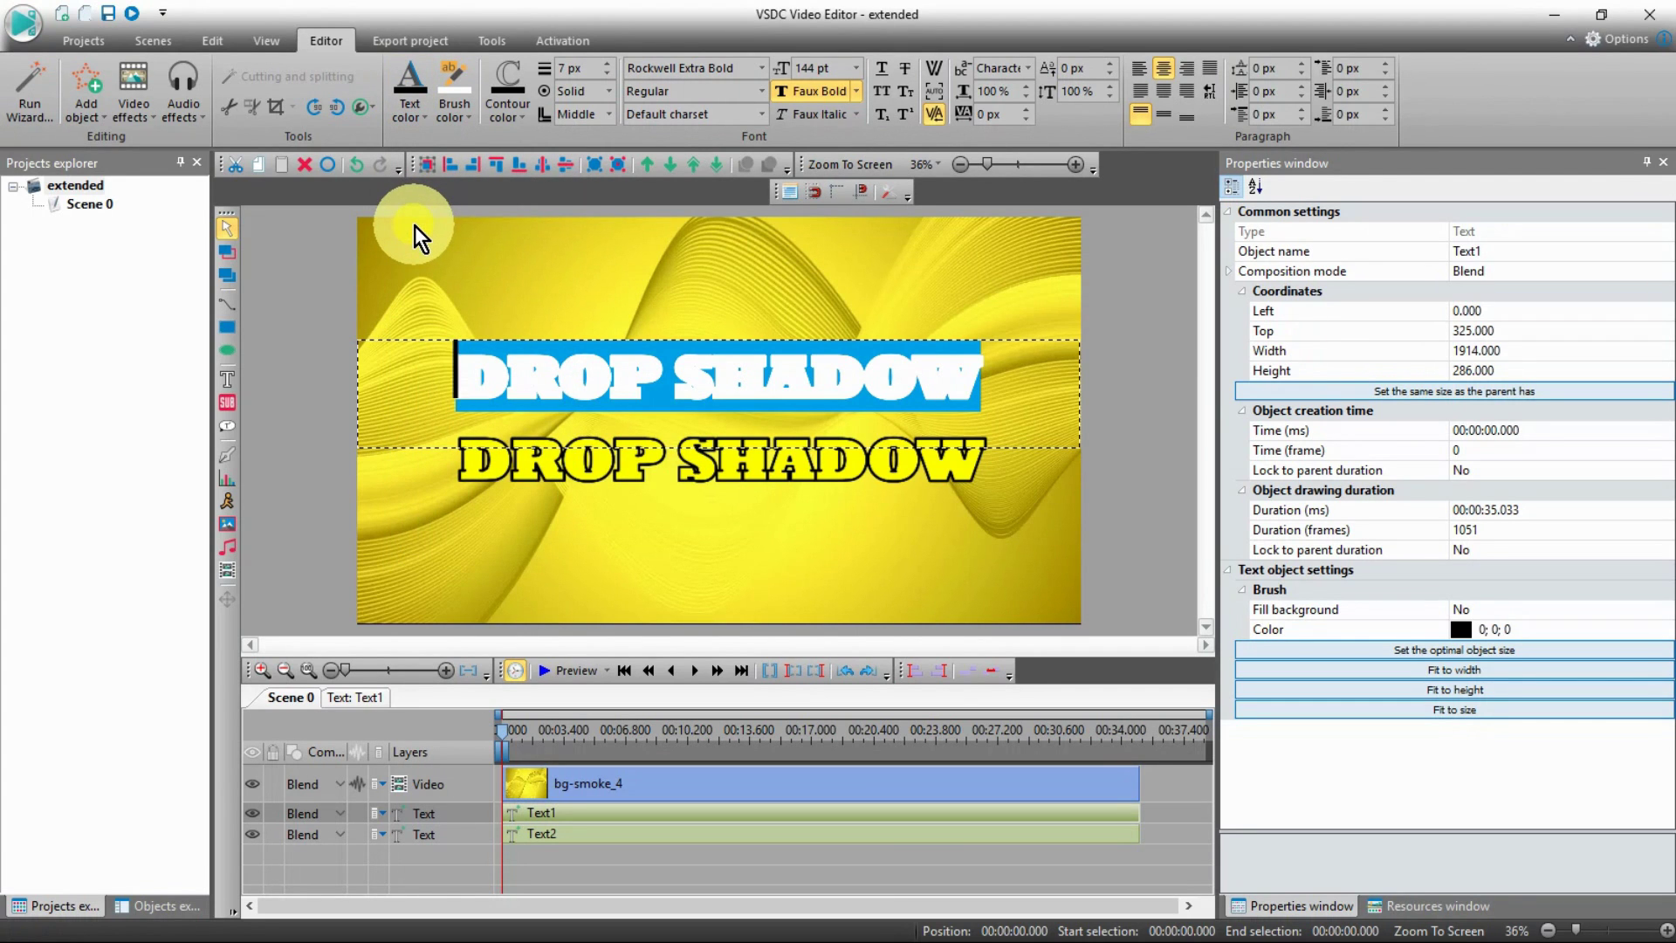
Drag the lower yellow text up to overlap the black copy, forming a drop shadow
left_click(753, 552)
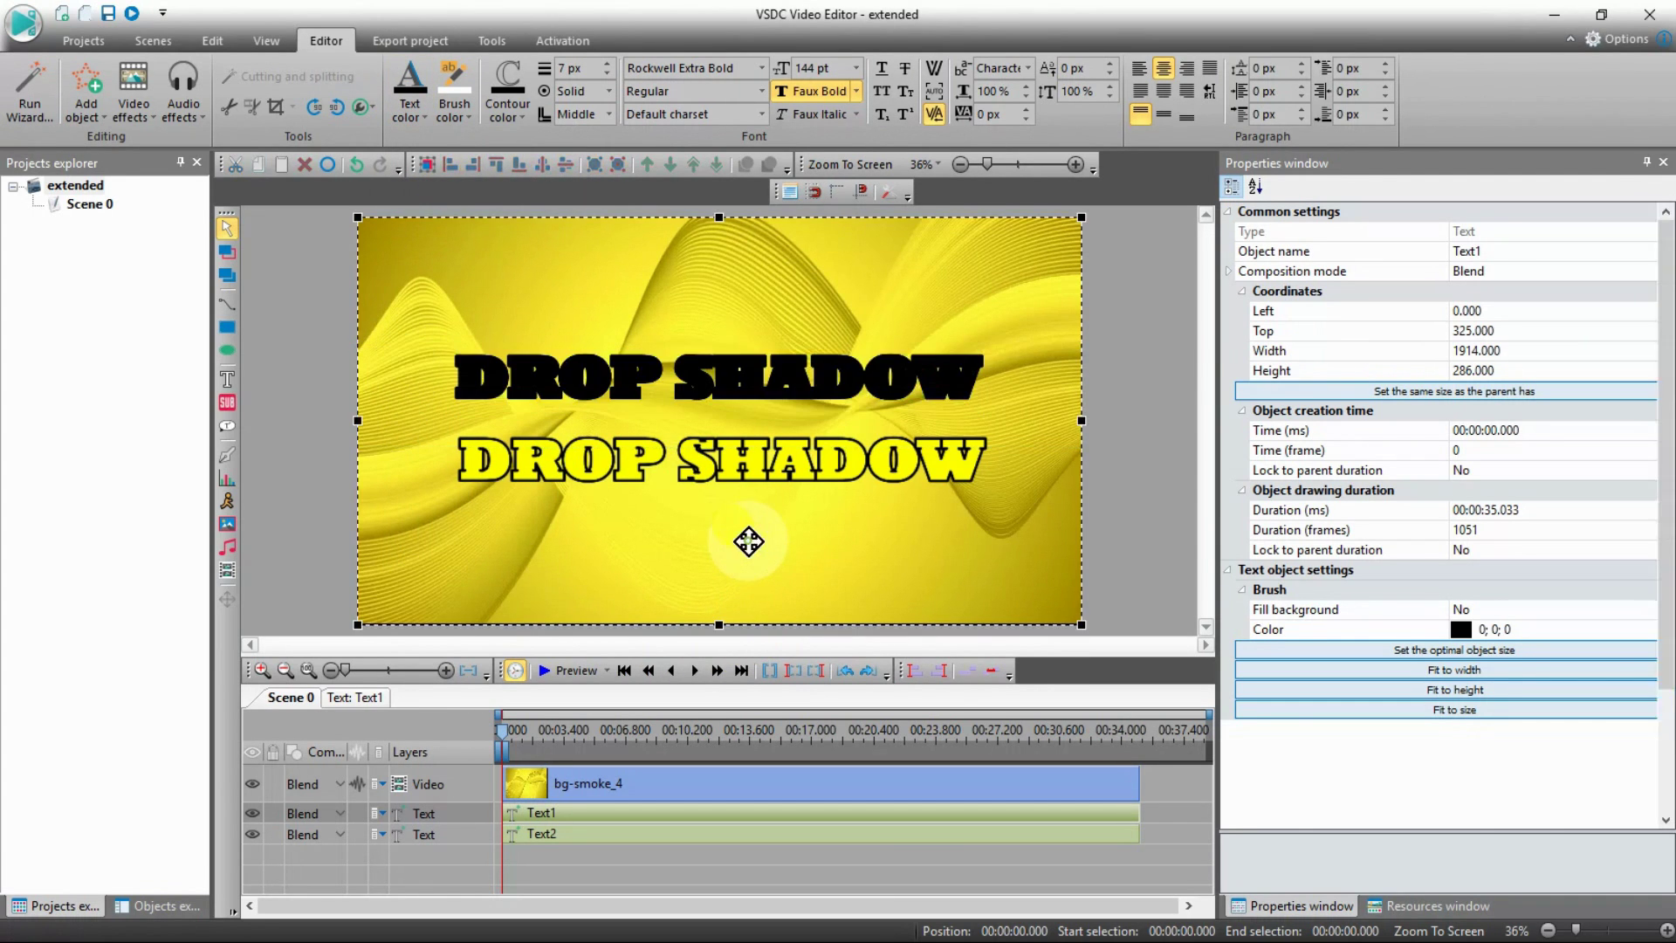
left_click(739, 460)
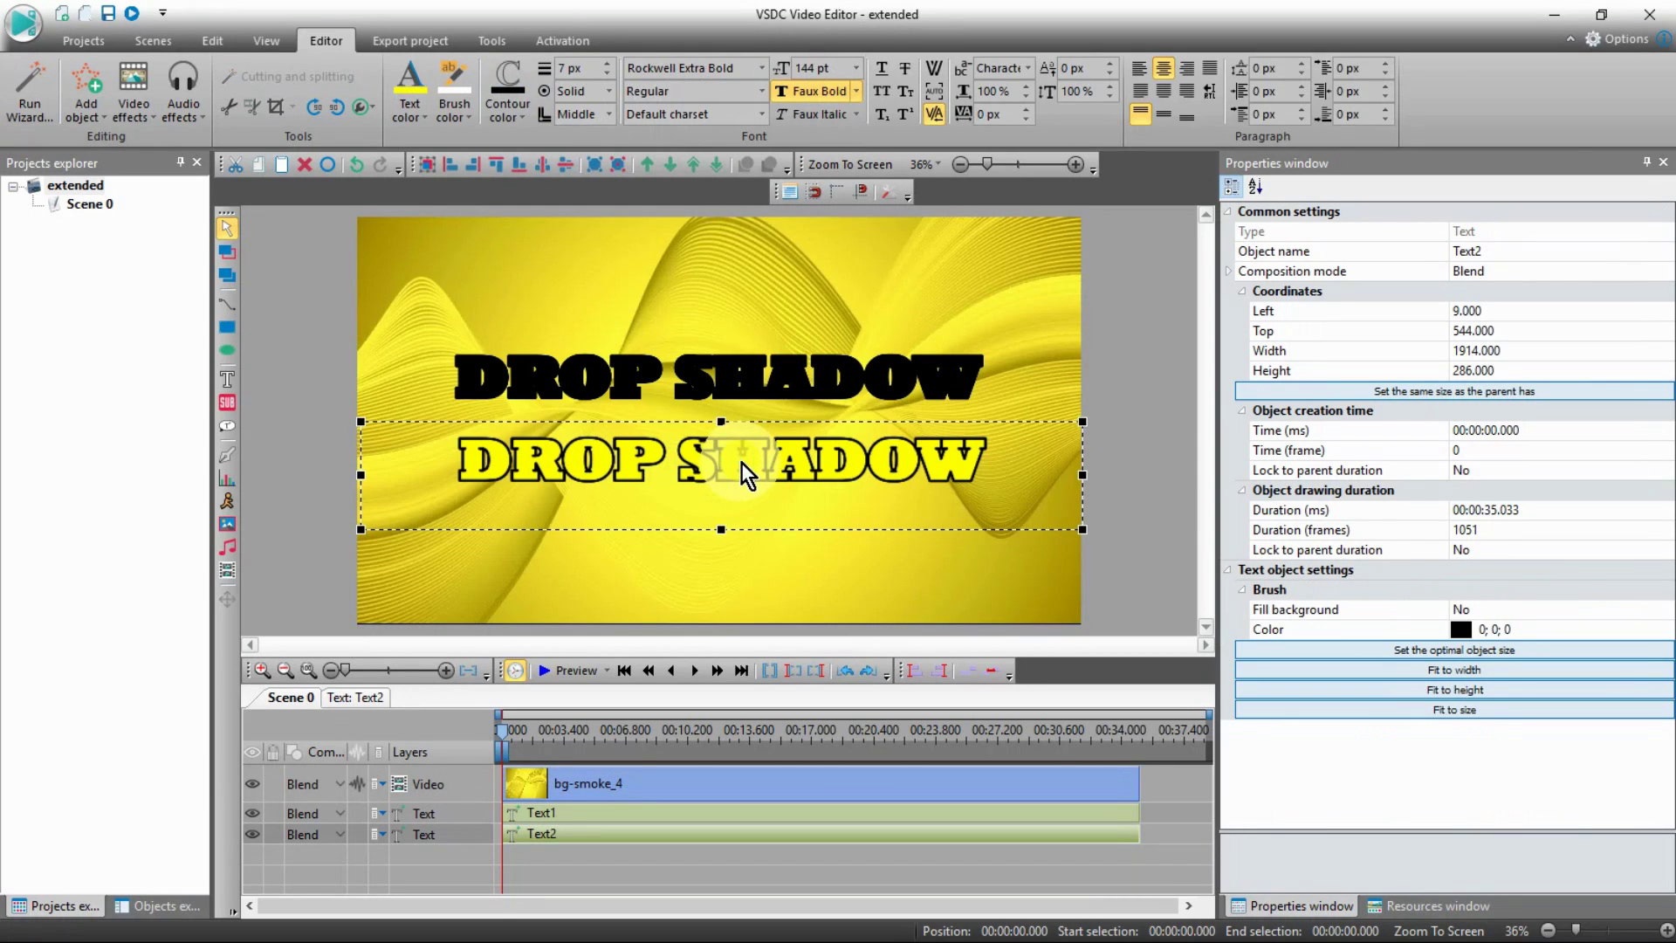
left_click_drag(741, 463, 734, 375)
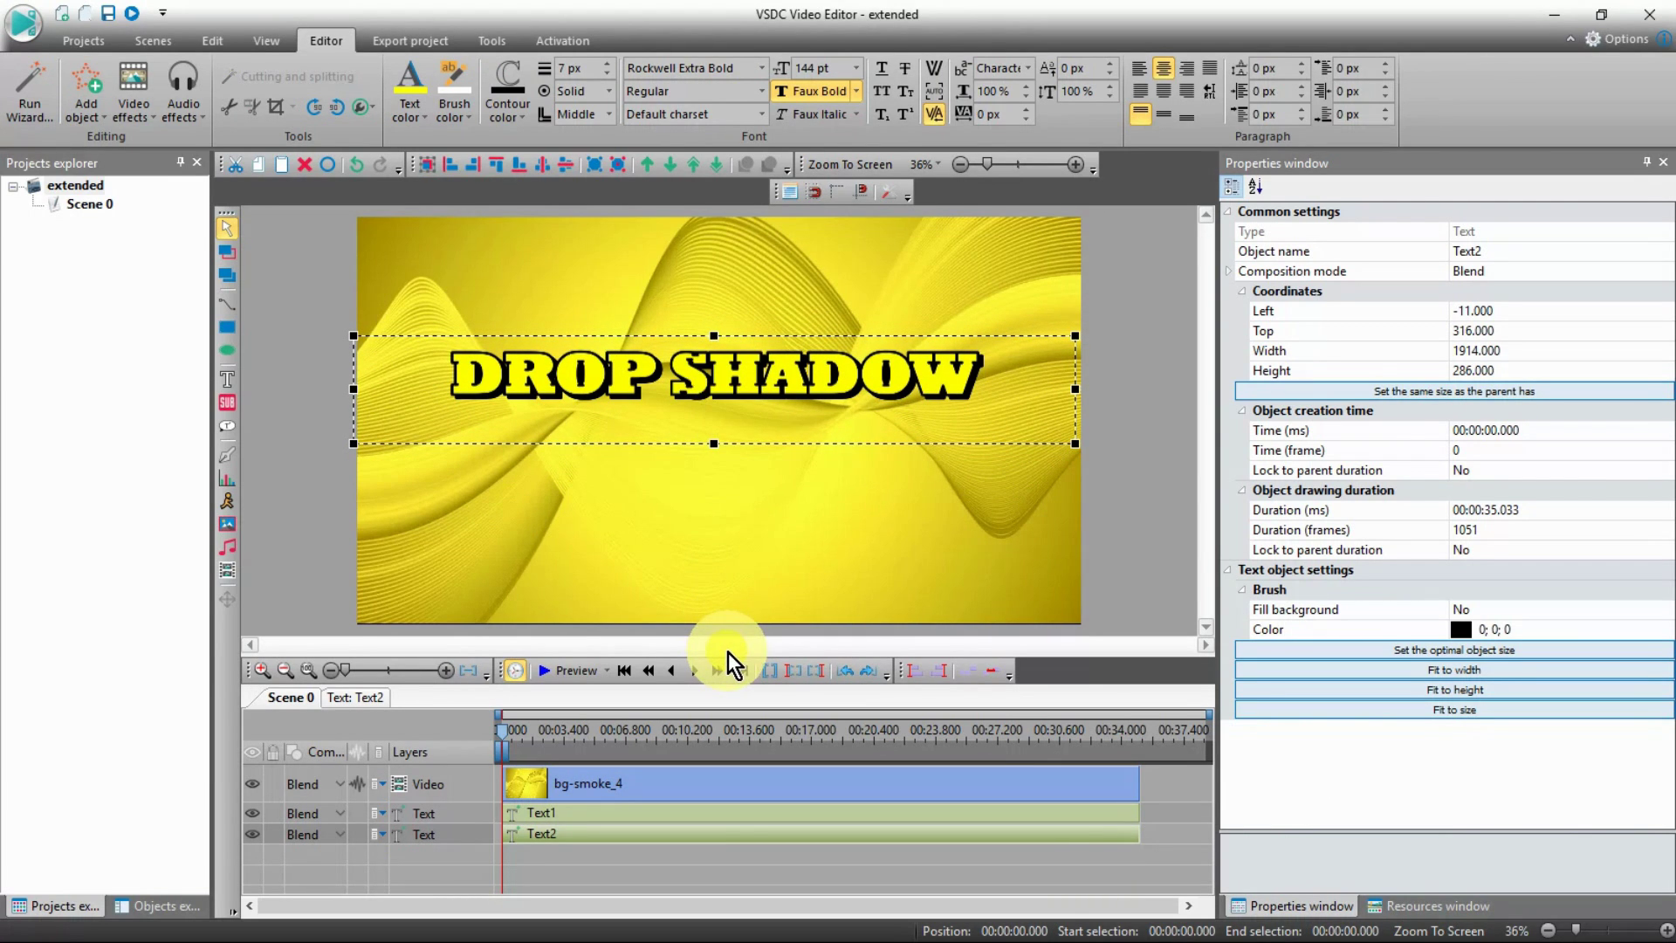
left_click(813, 568)
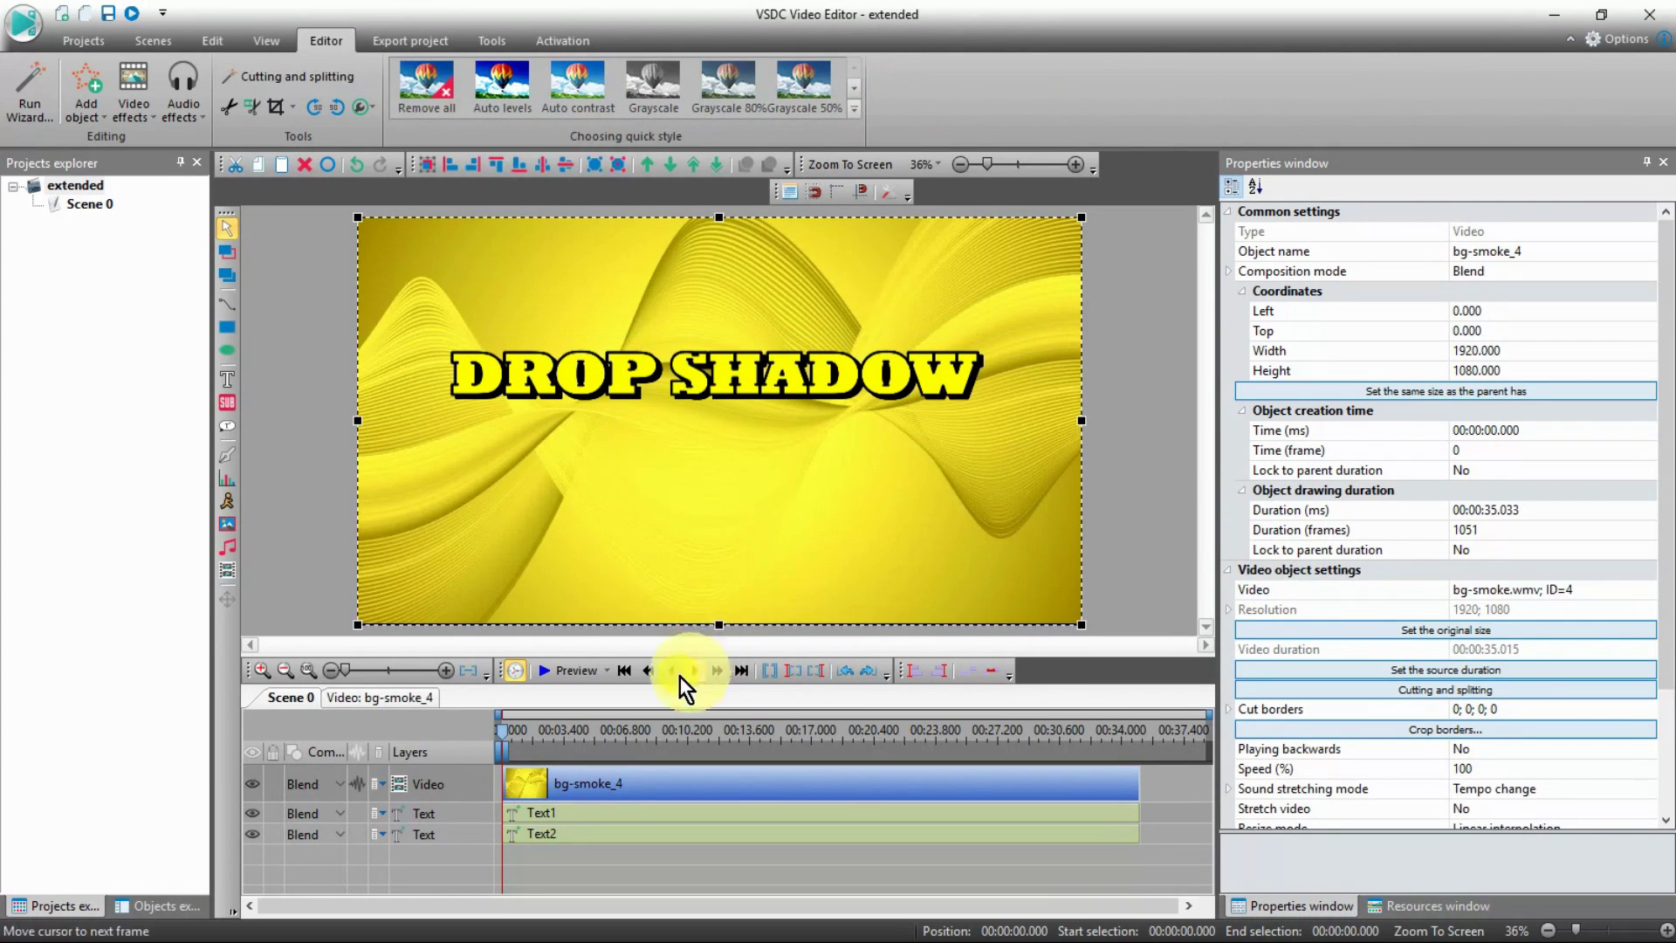
Preview the scene with the drop-shadowed title, then close the preview
left_click(588, 669)
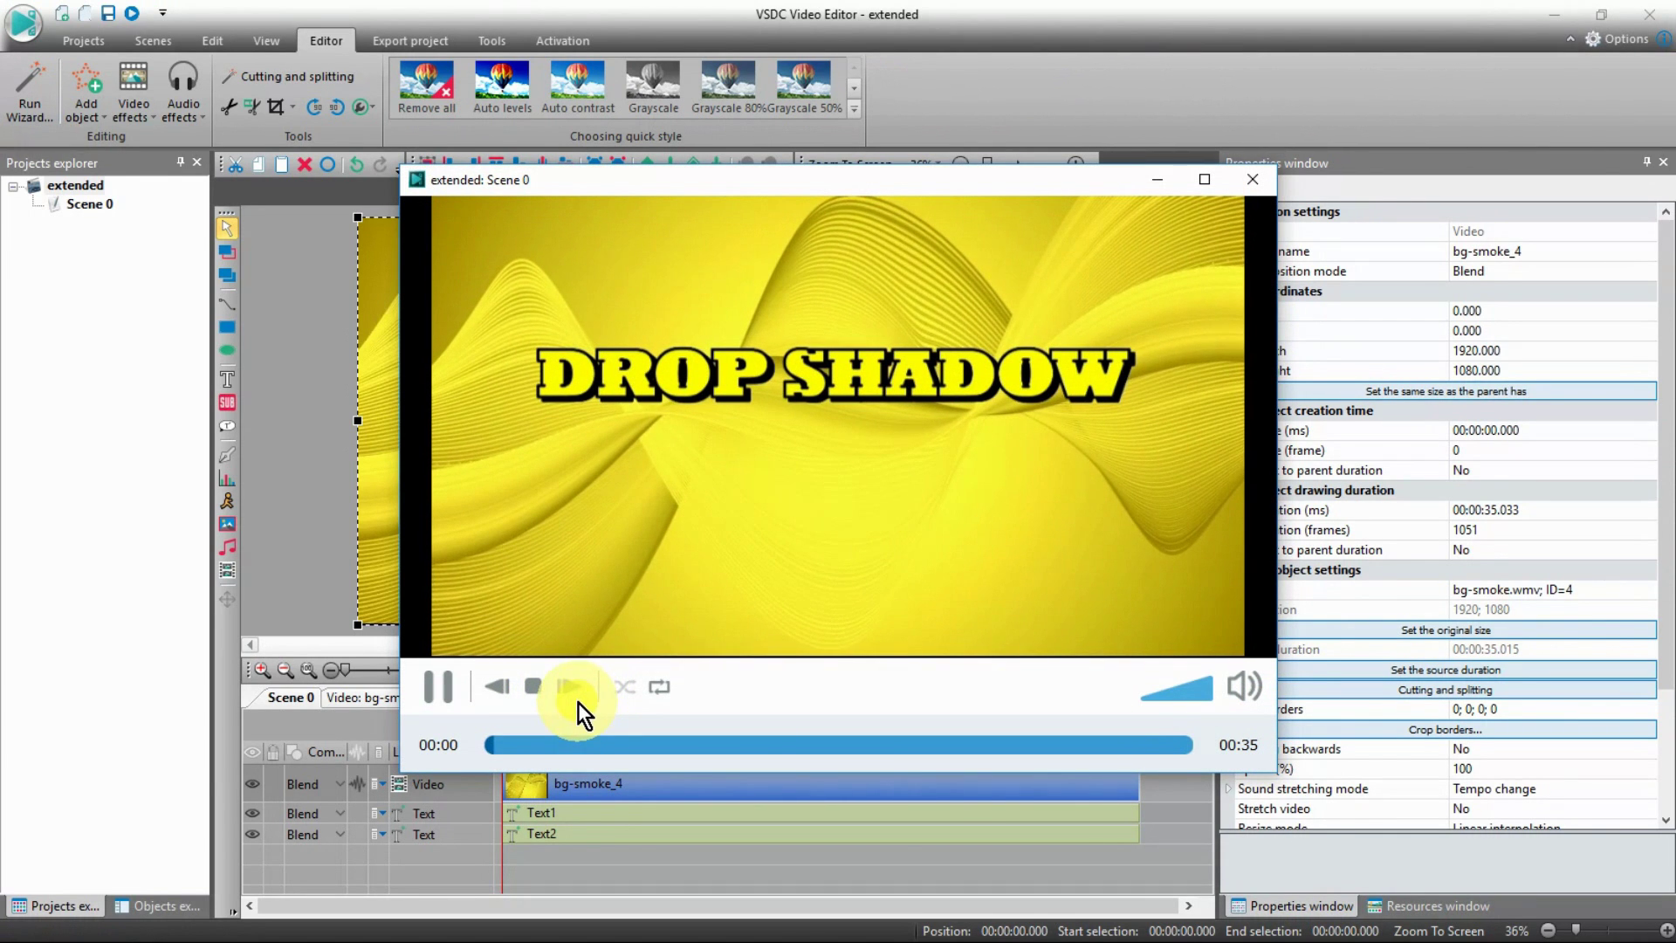
left_click(1251, 180)
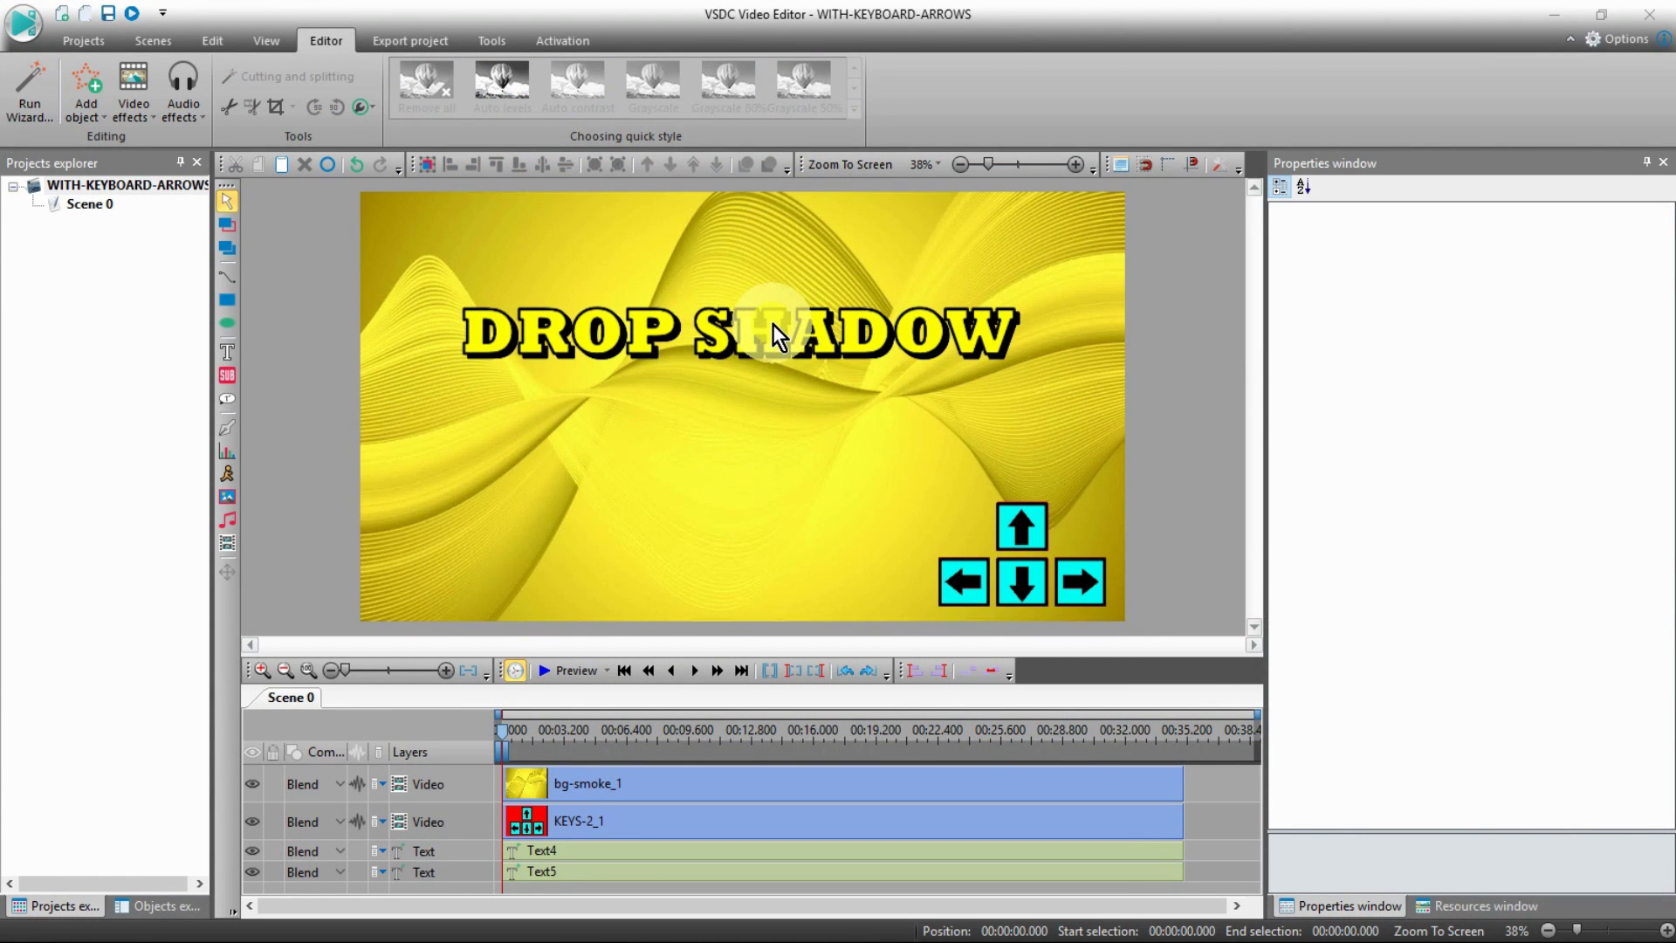
Nudge yellow Text5 down to Top 470 with the arrow key, then select black Text4
left_click(773, 323)
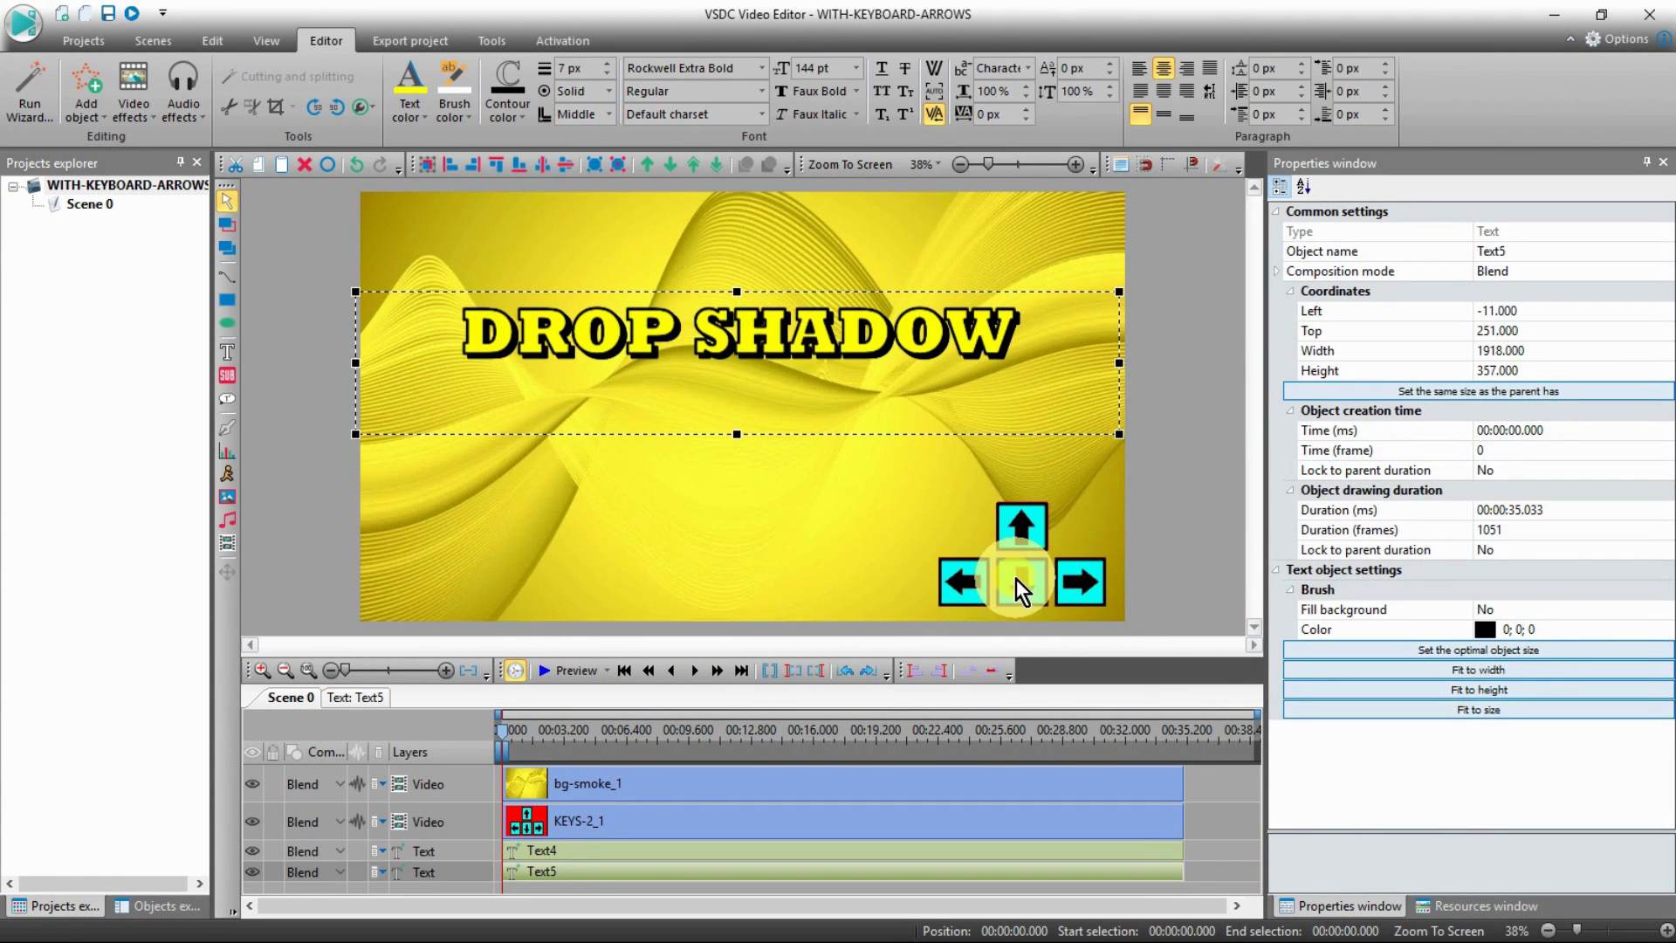
key("Down")
key("Down")
key("Down")
key("Down")
key("Down")
key("Down")
key("Down")
key("Down")
key("Down")
key("Down")
key("Down")
key("Down")
key("Down")
key("Down")
key("Down")
key("Down")
key("Down")
key("Down")
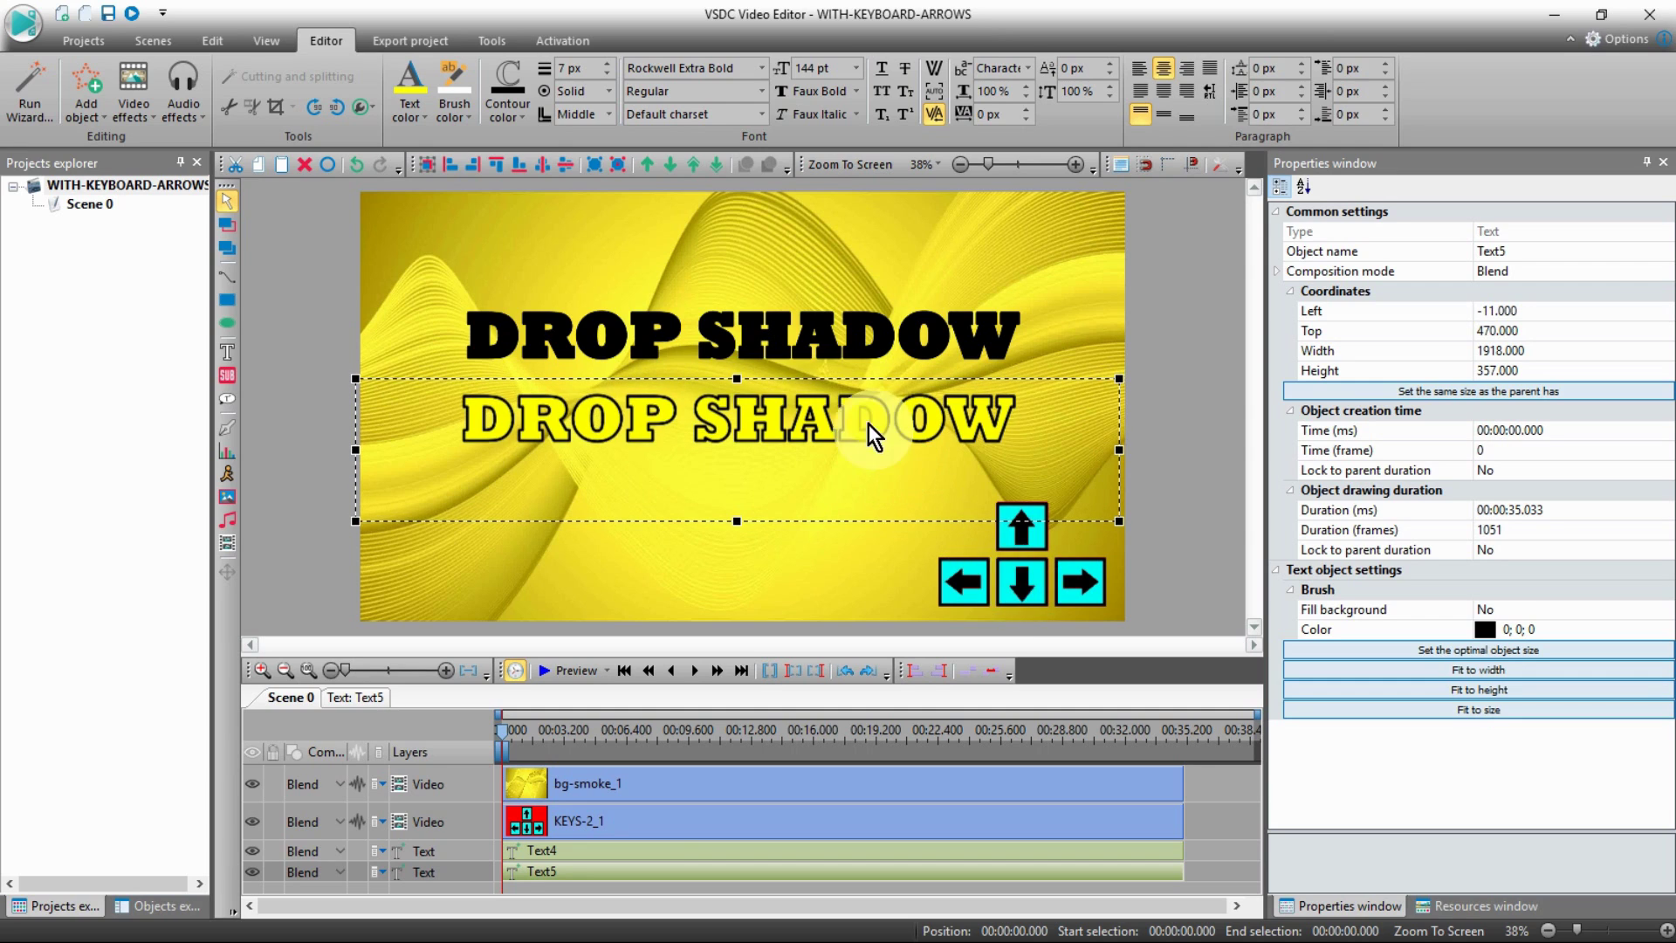
left_click(798, 333)
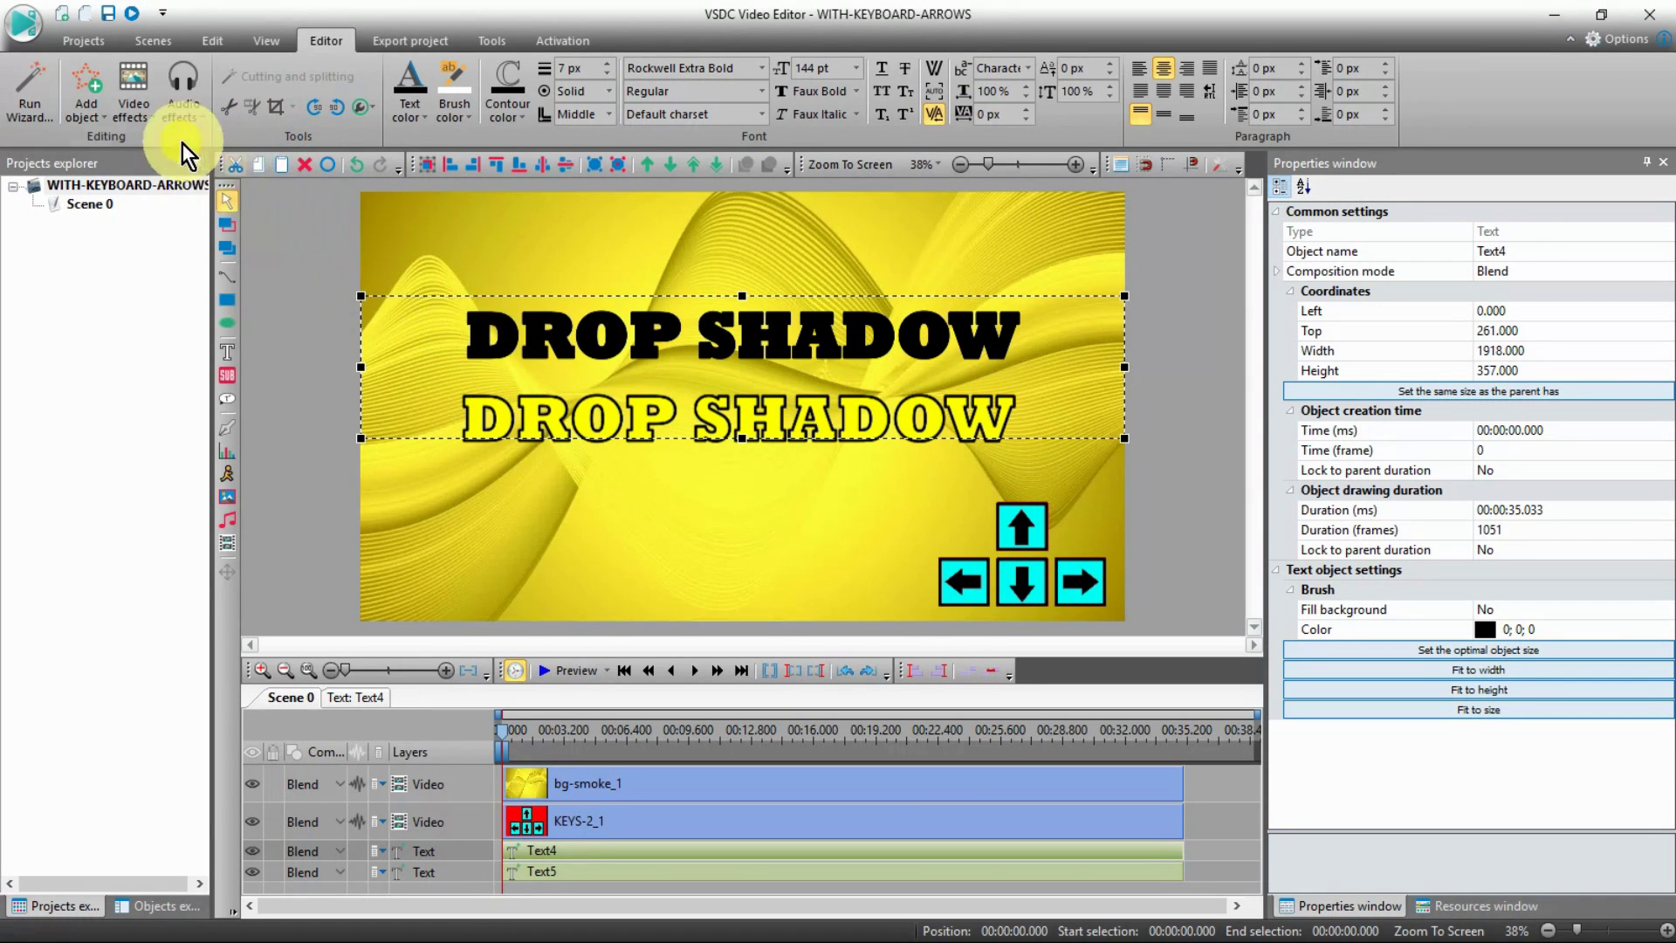
Apply a Gaussian blur filter to black Text4 and raise its Blur levels to 15
left_click(134, 101)
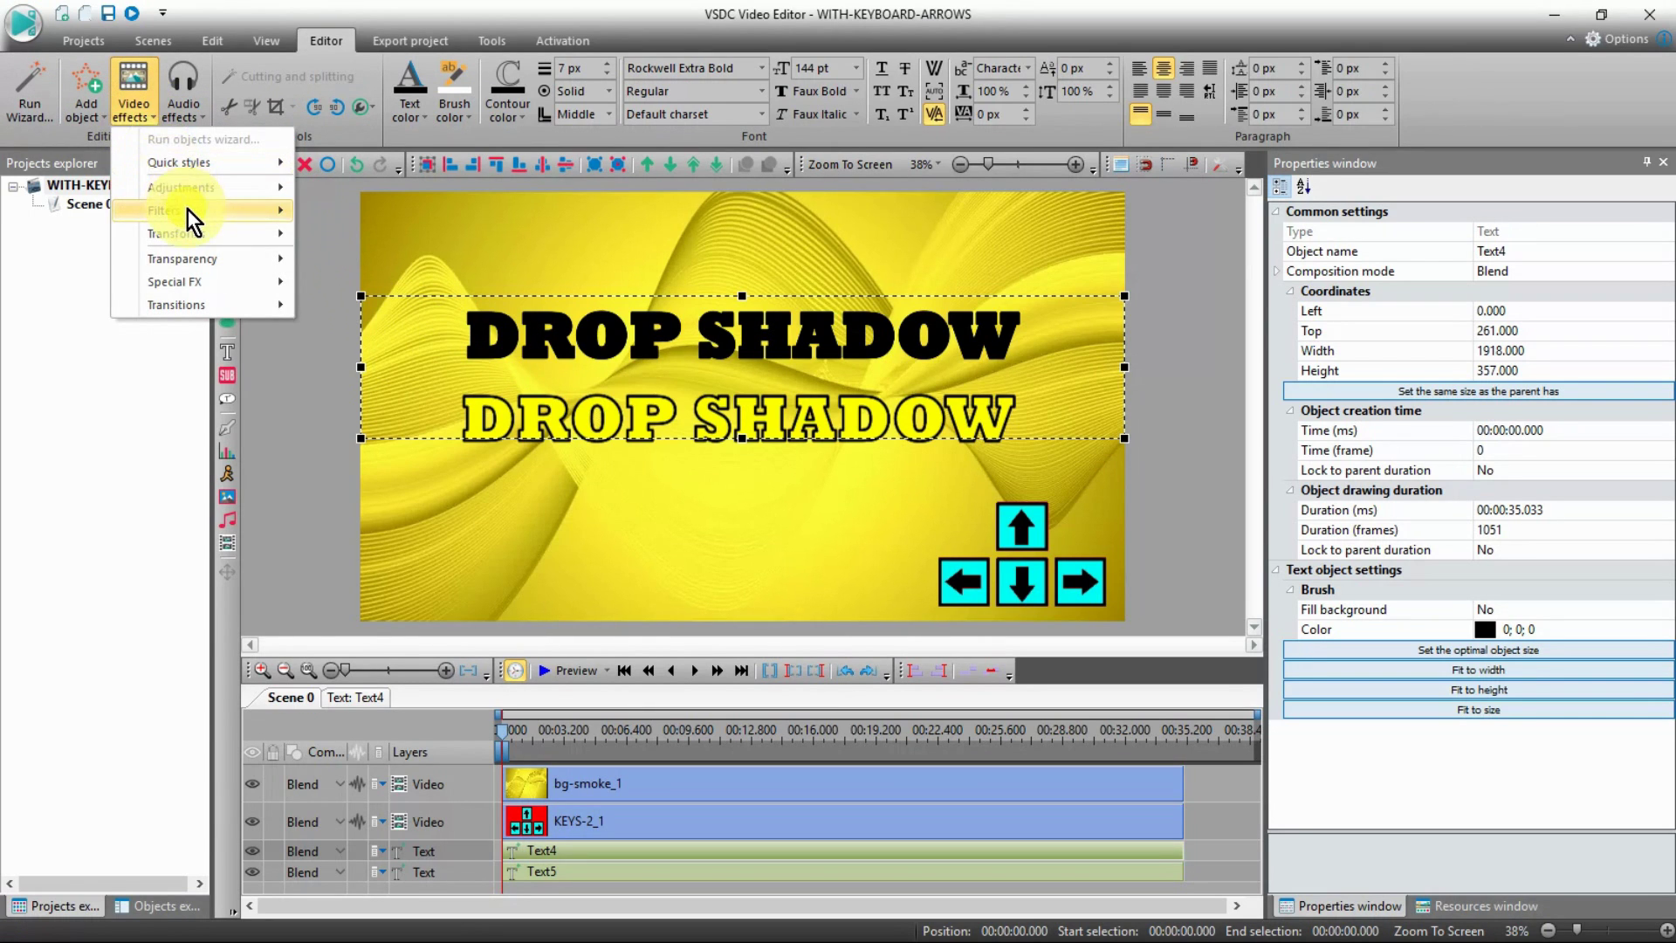
mouse_move(192, 222)
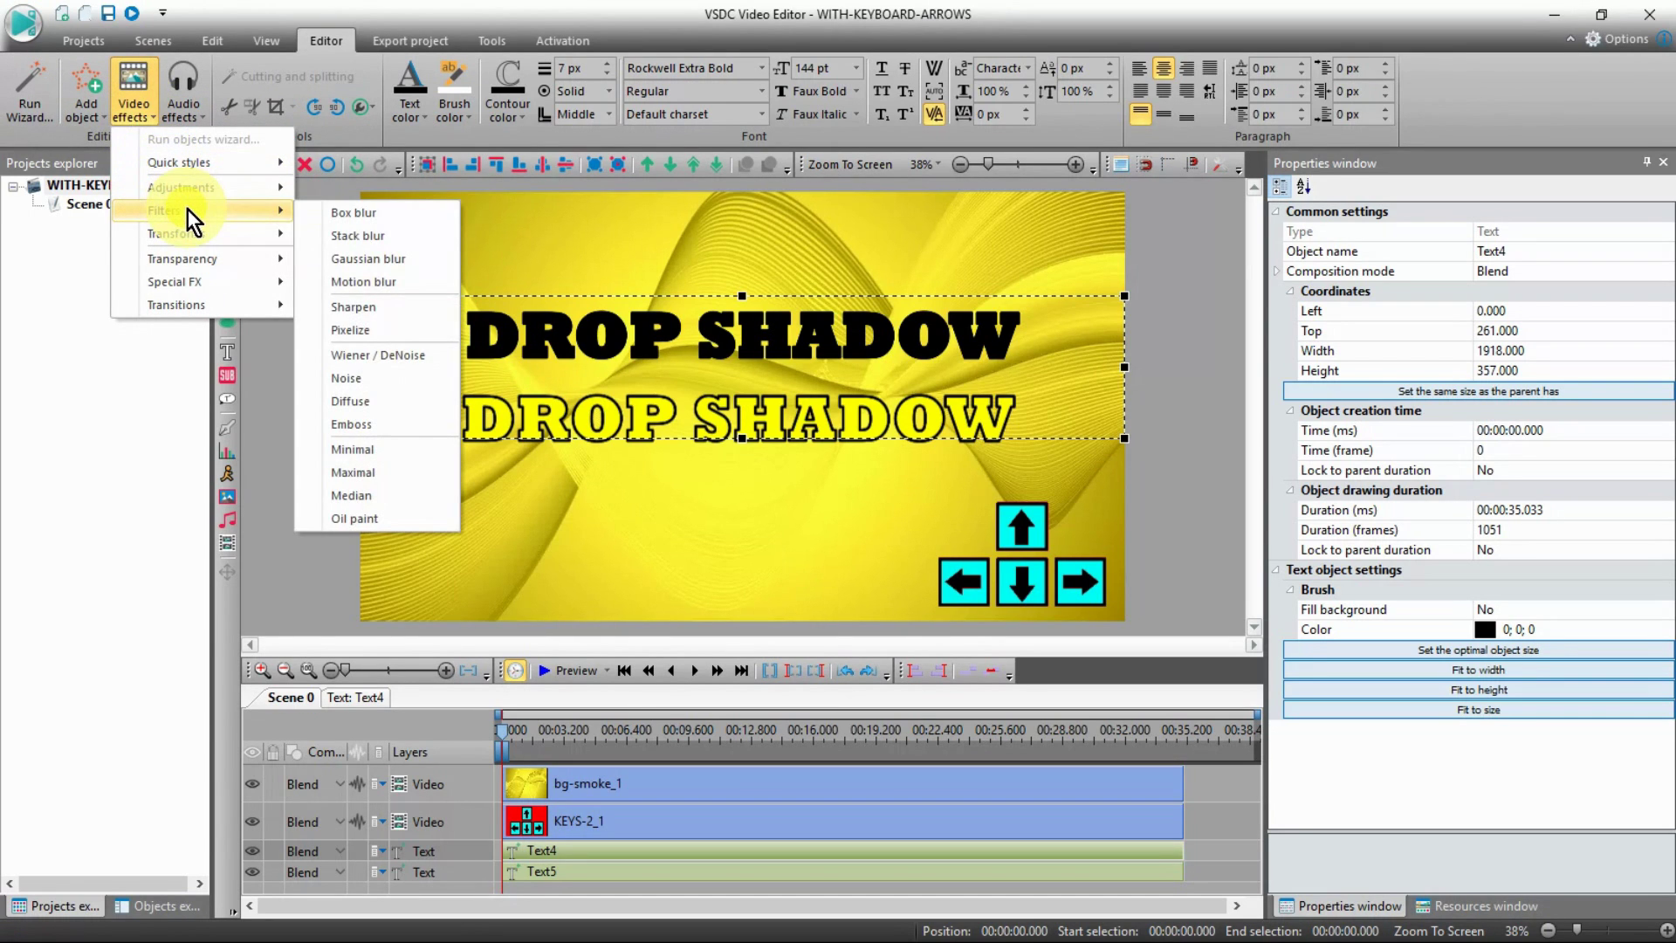
left_click(400, 259)
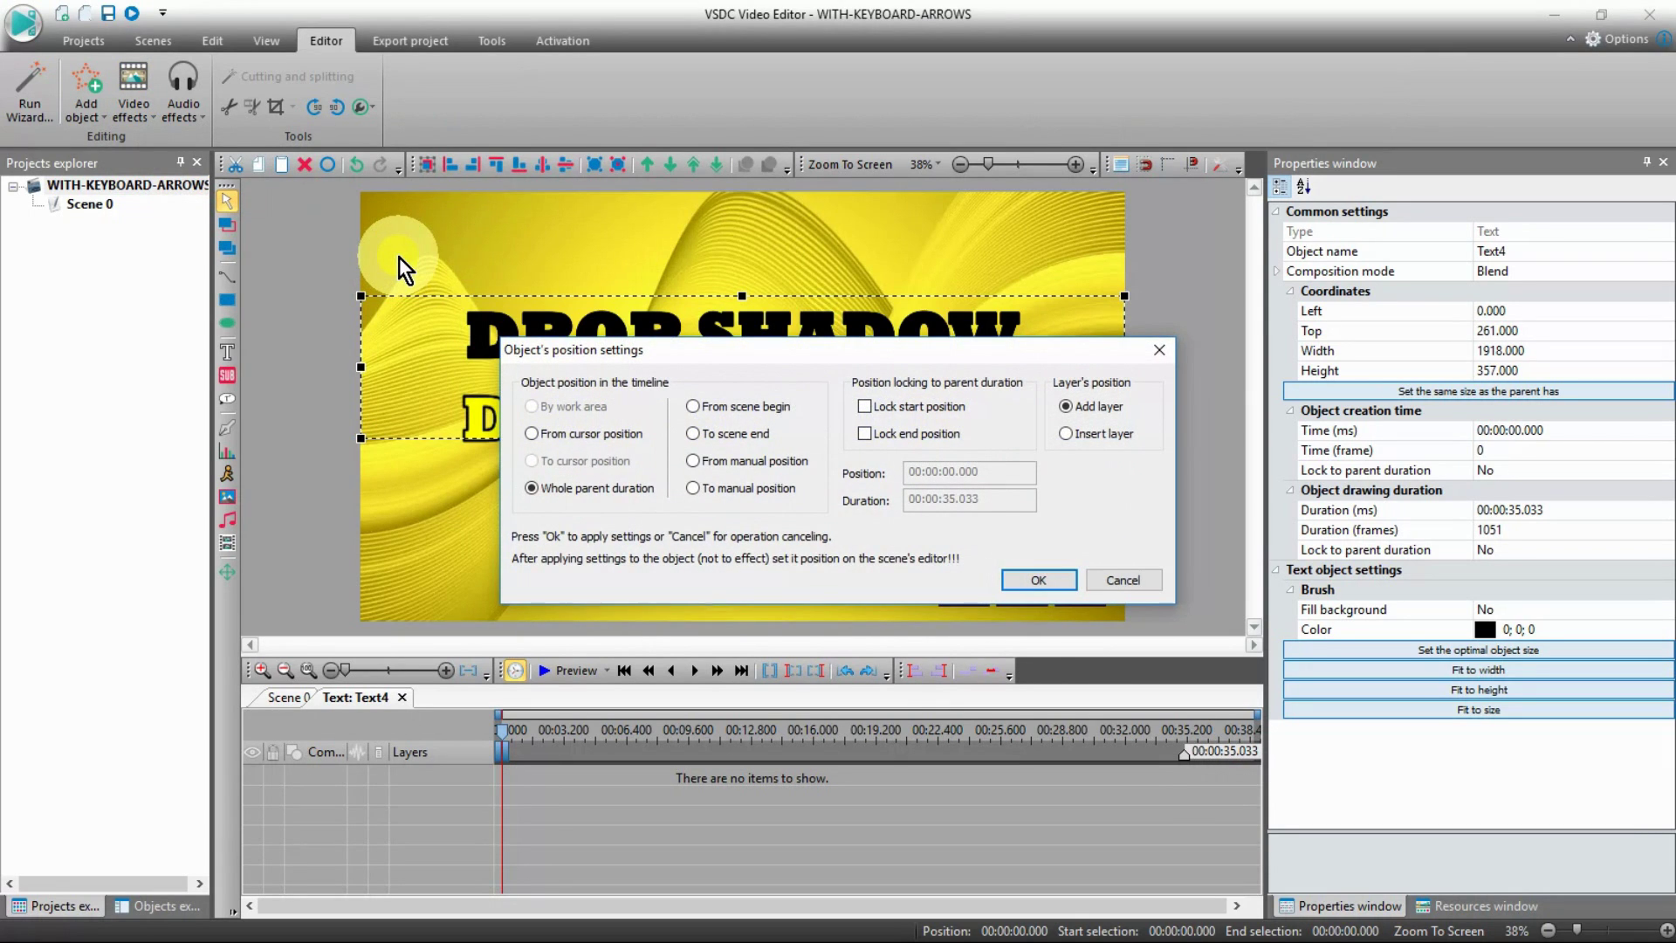
left_click(1043, 580)
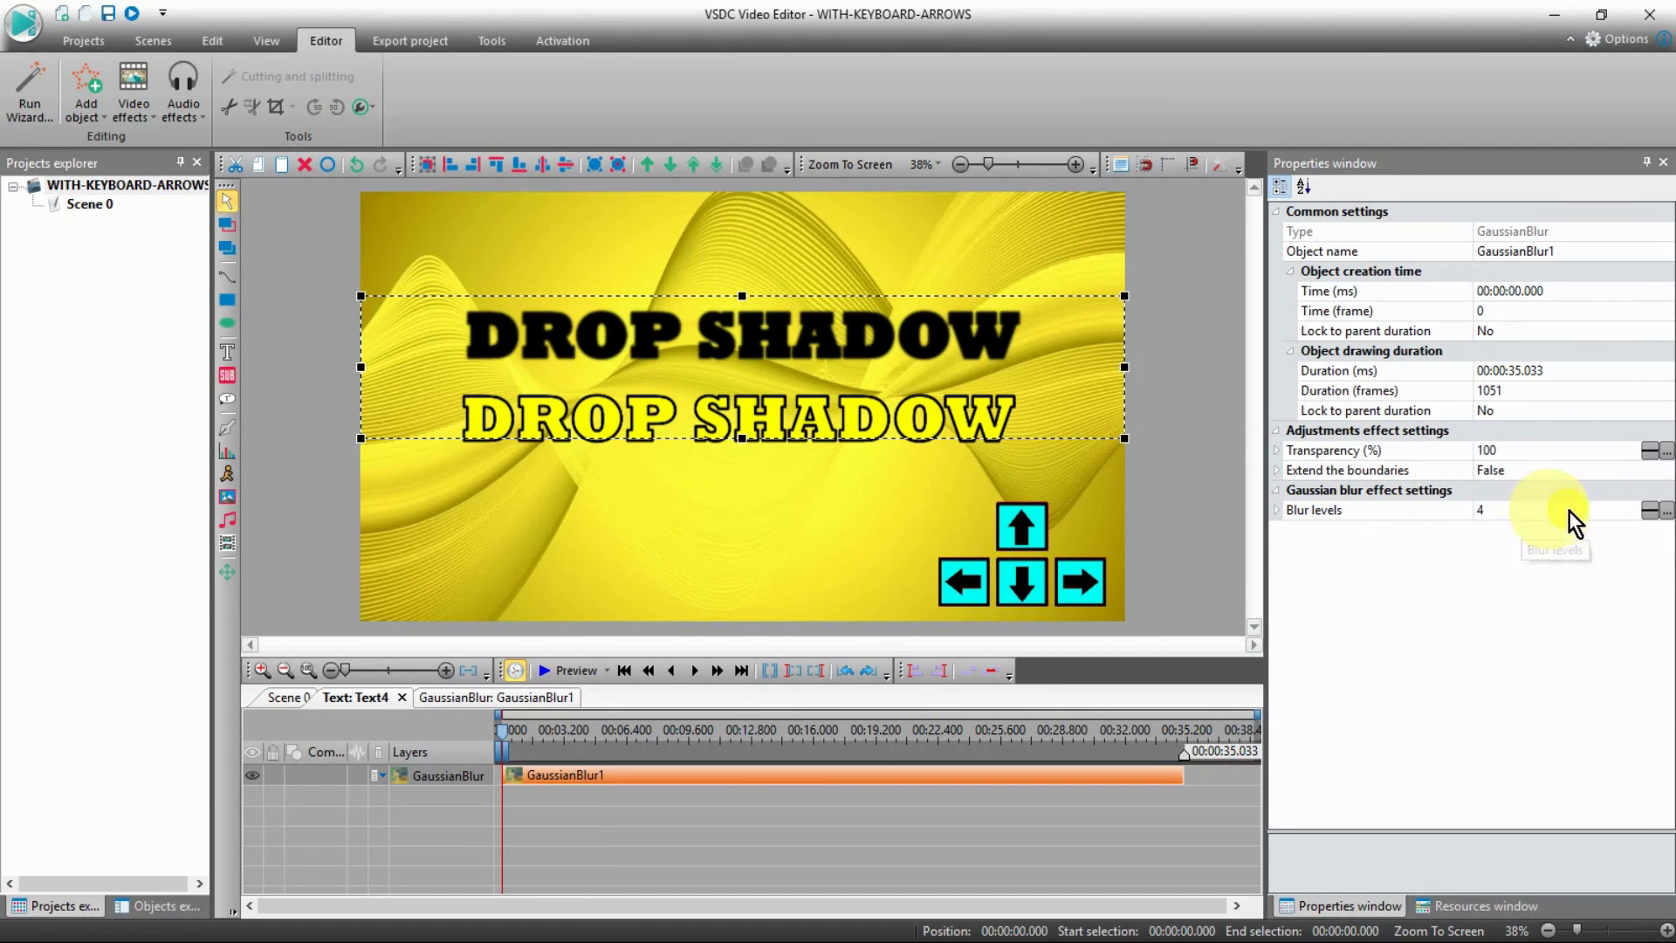
left_click(1635, 515)
scroll(1631, 508, "up", 4)
scroll(1631, 508, "up", 3)
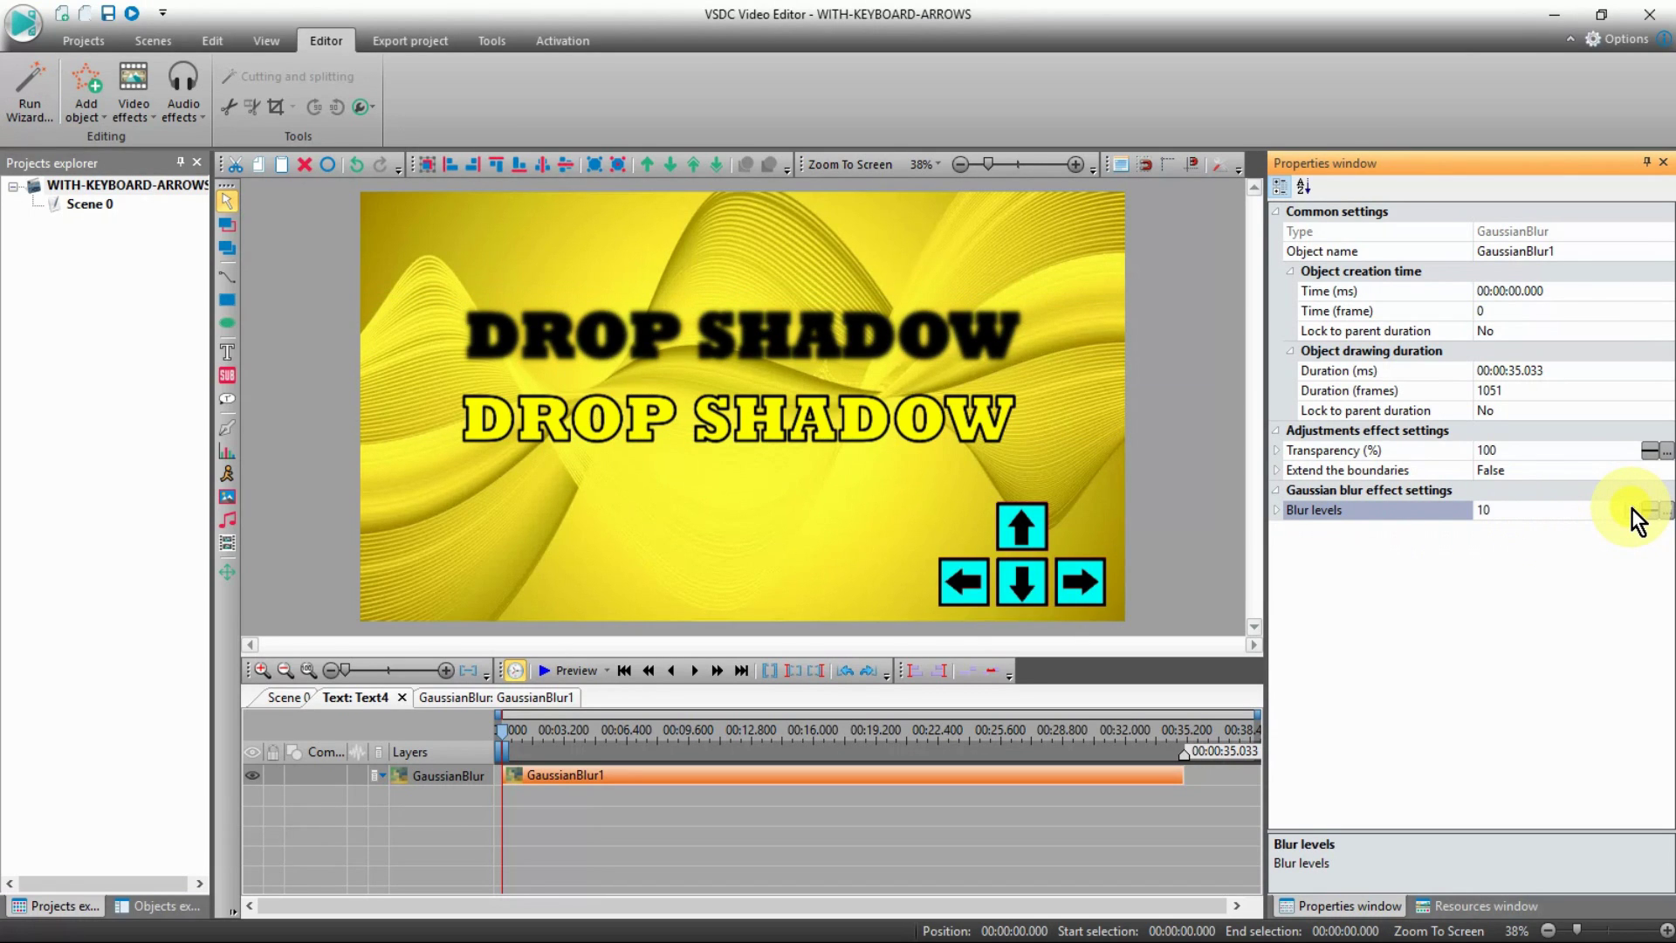
scroll(1631, 508, "up", 1)
scroll(1632, 509, "up", 2)
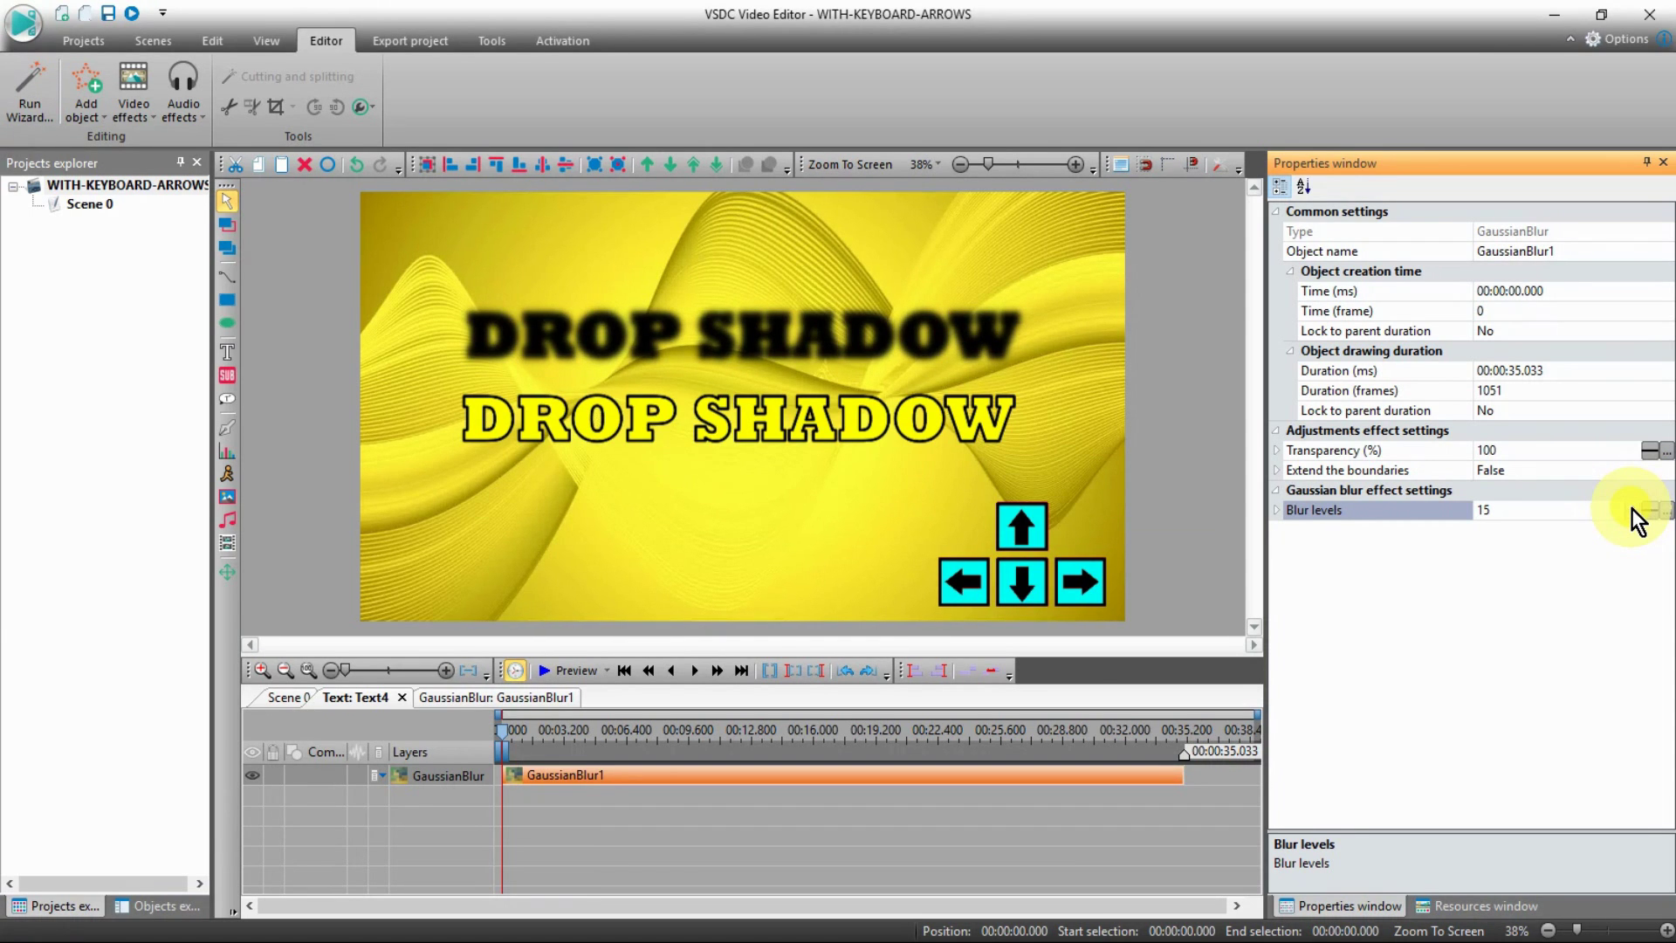
Back in Scene 0, nudge the yellow Text5 up to Top 248 over the blurred black copy
left_click(1023, 527)
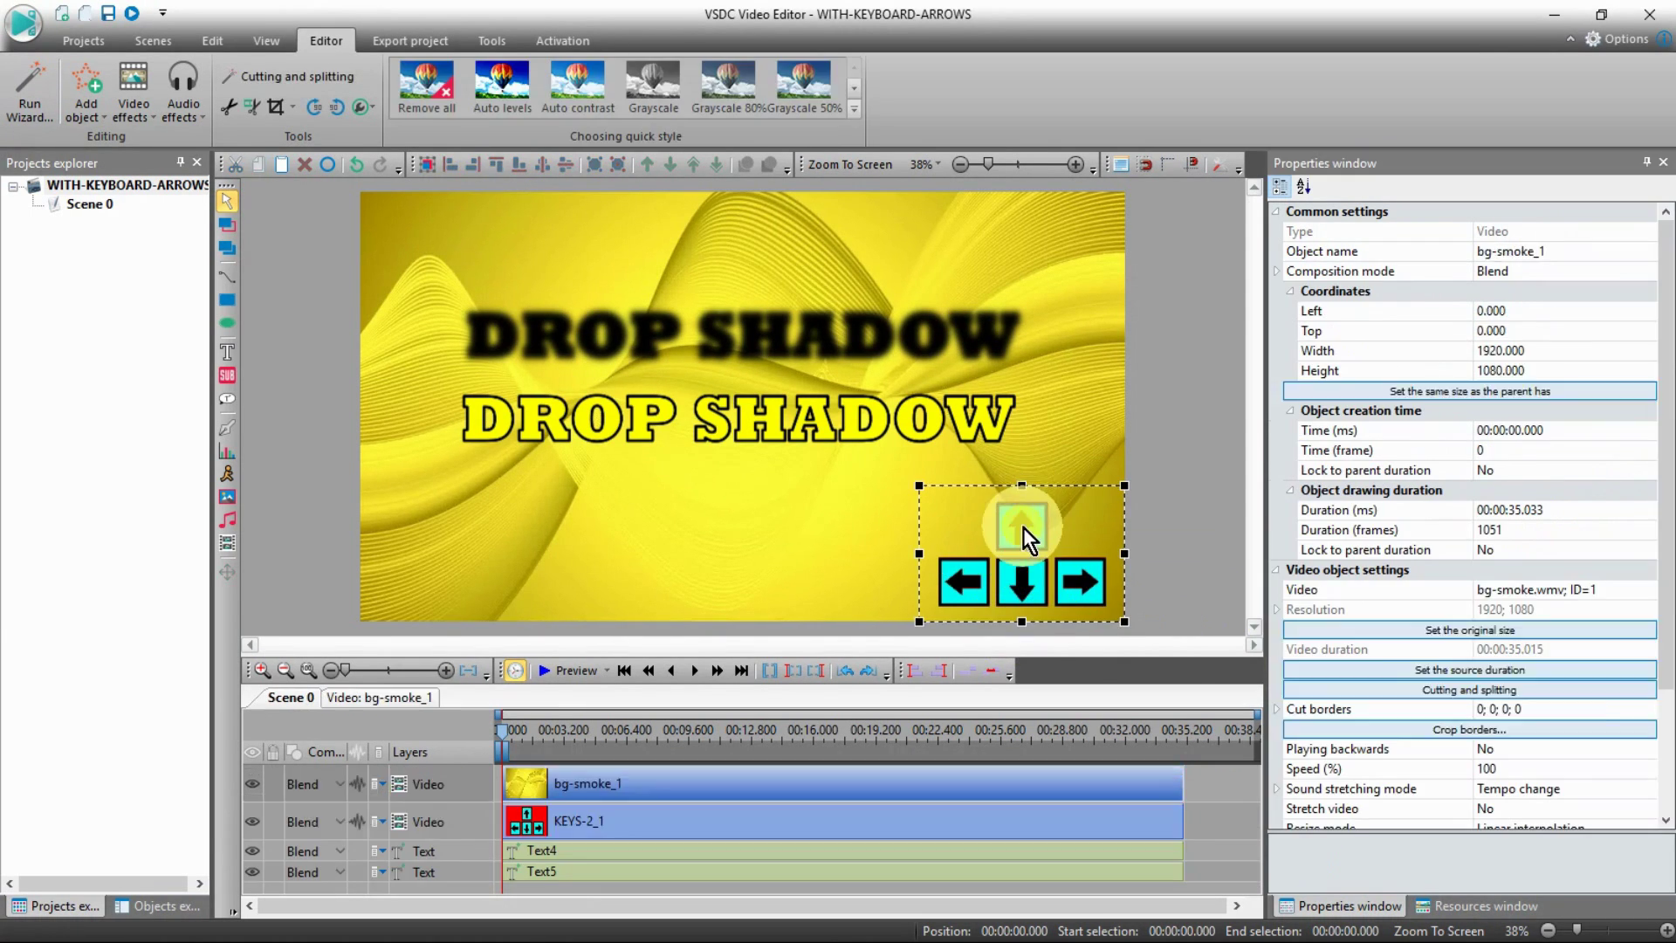
left_click(961, 412)
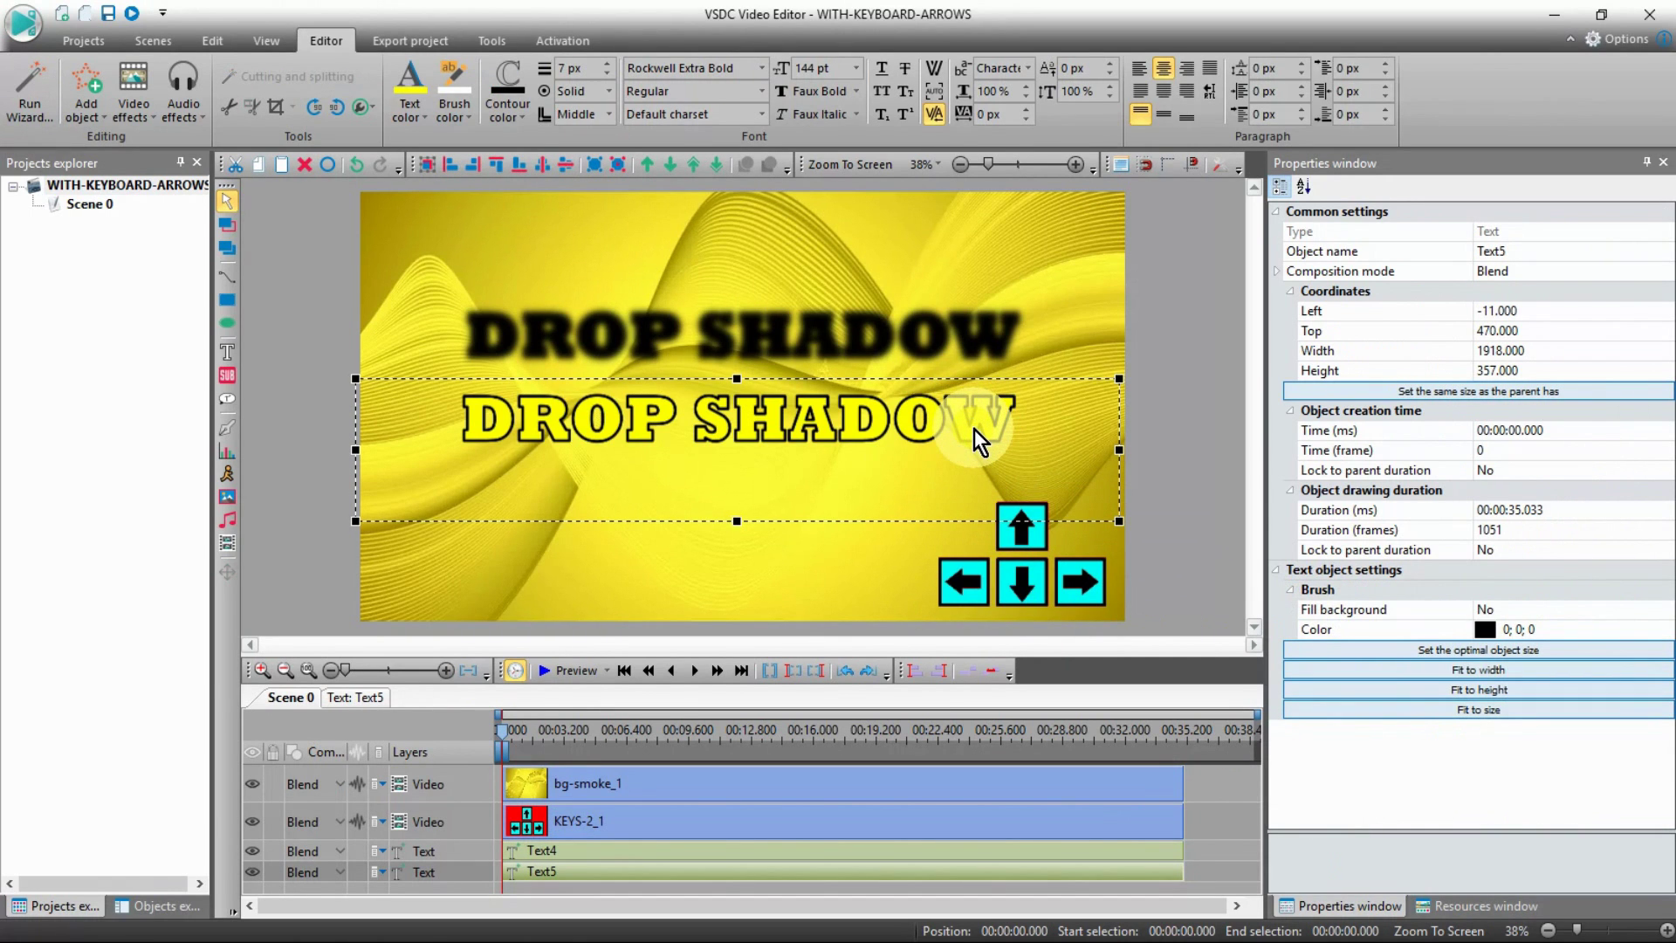
key("Up")
key("Up")
key("Up")
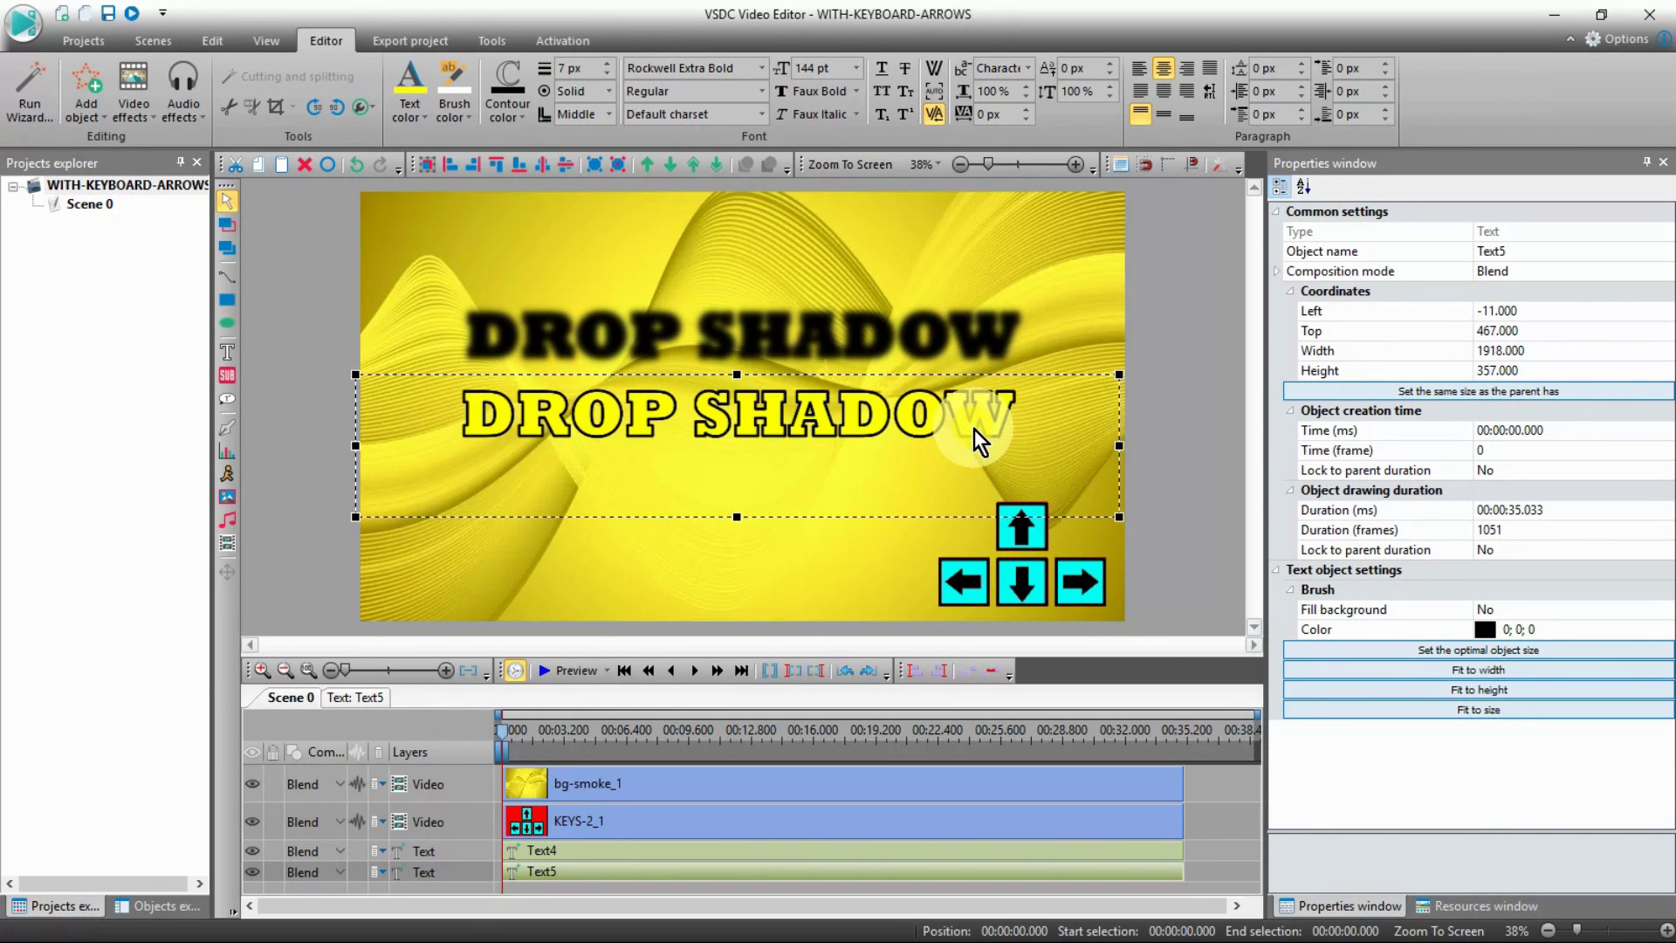
key("Up")
key("Up")
key("Up")
key("Up")
key("Up")
key("Up")
key("Up")
key("Up")
key("Up")
key("Up")
key("Up")
key("Up")
key("Up")
key("Up")
key("Up")
key("Up")
key("Up")
key("Up")
key("Up")
key("Up")
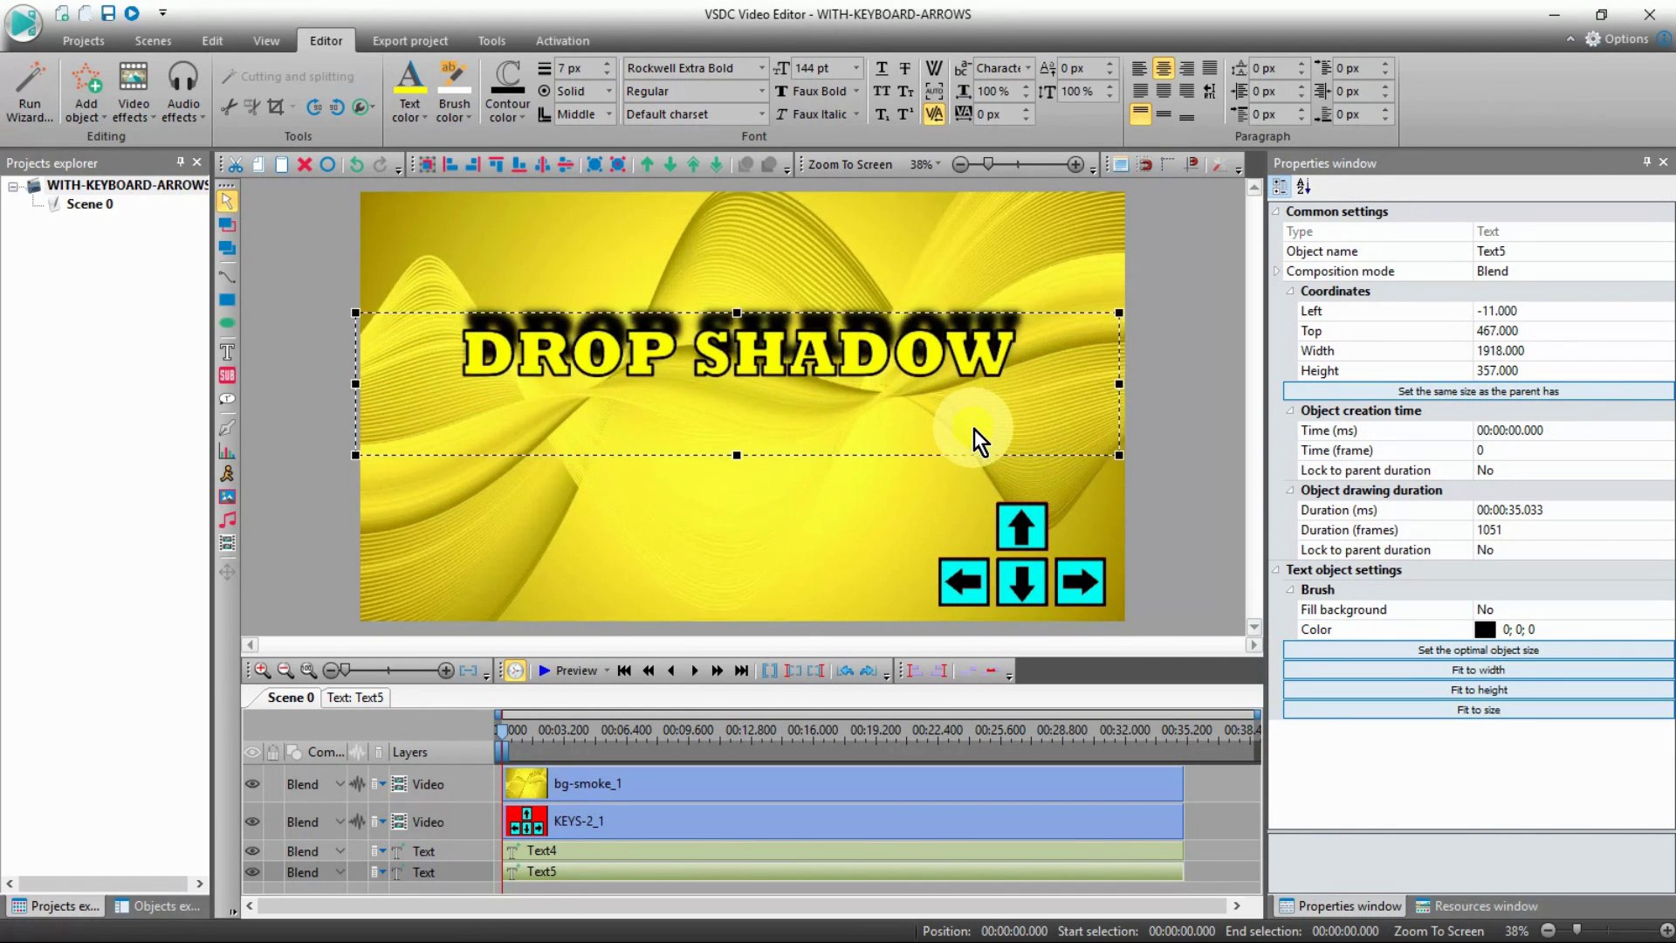
key("Up")
key("Up")
key("Up")
key("Up")
key("Up")
key("Up")
key("Up")
key("Up")
key("Up")
key("Up")
key("Up")
key("Up")
key("Up")
key("Up")
key("Up")
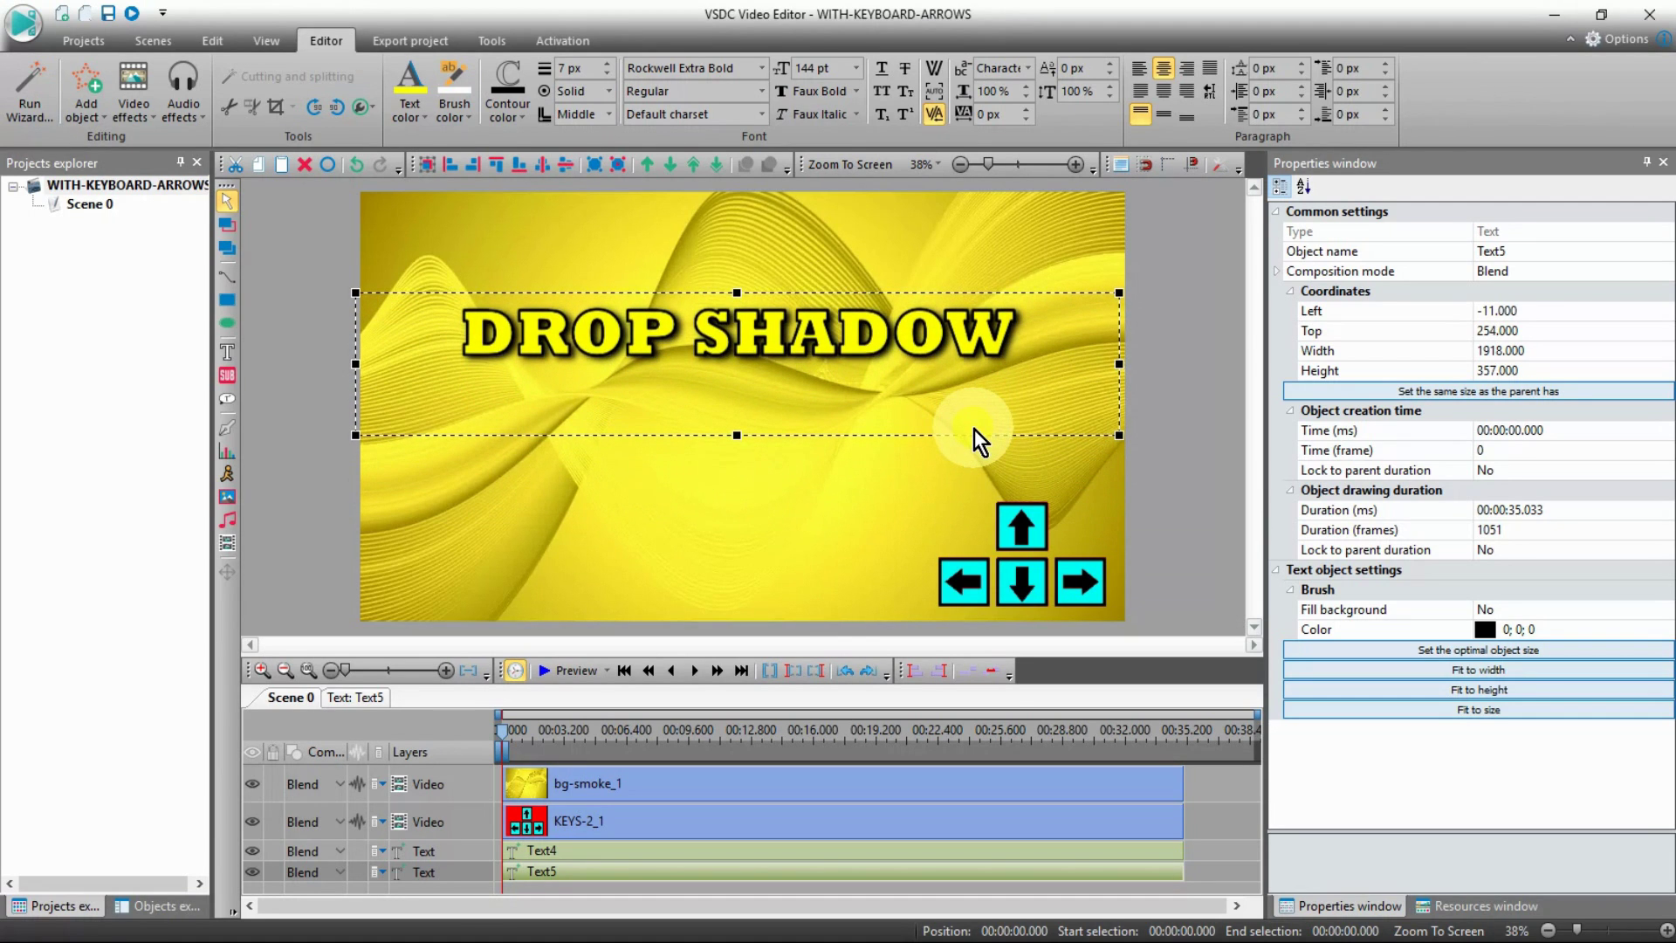
key("Up")
key("Up")
key("Up")
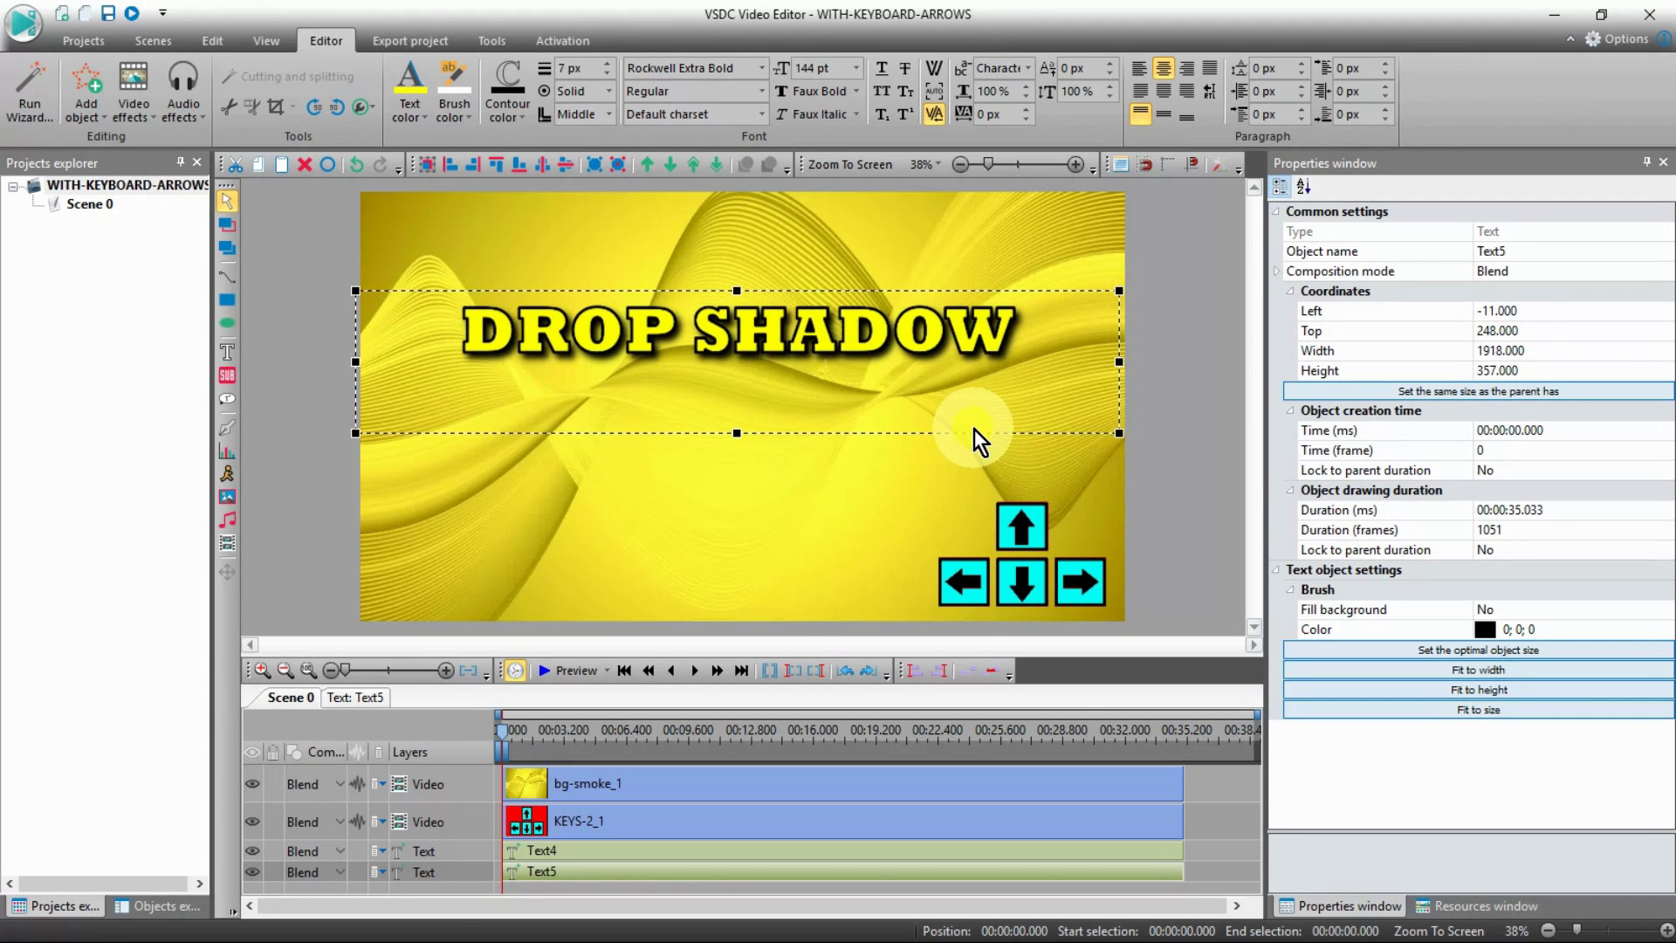